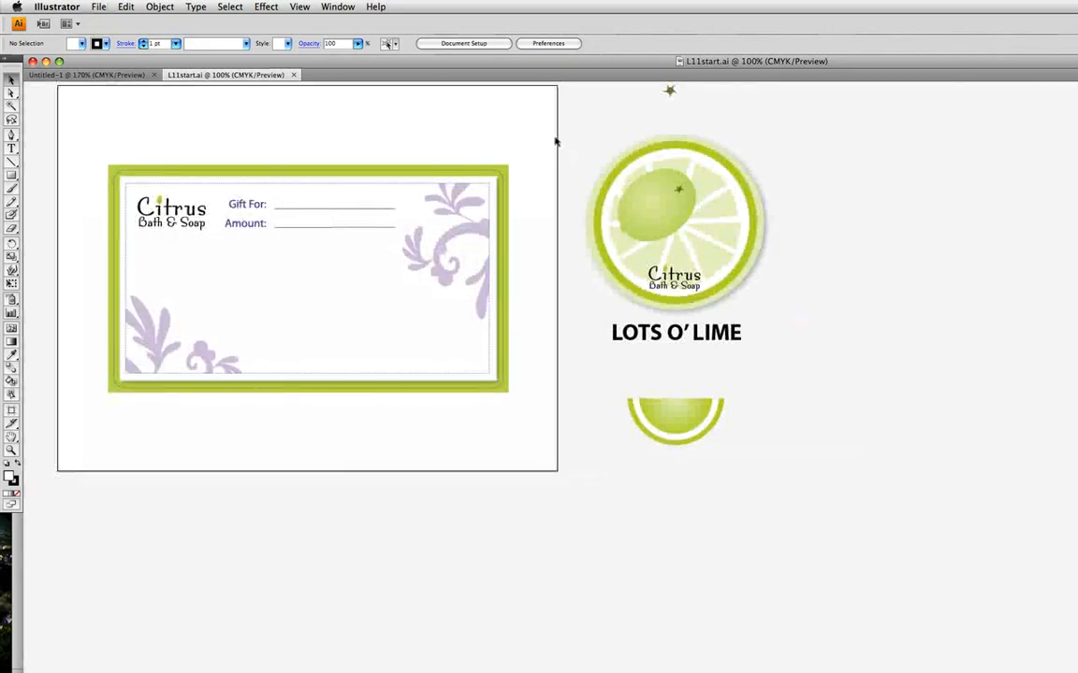
Fit the artwork in the window and switch the workspace to Like InDesign
left_click(300, 7)
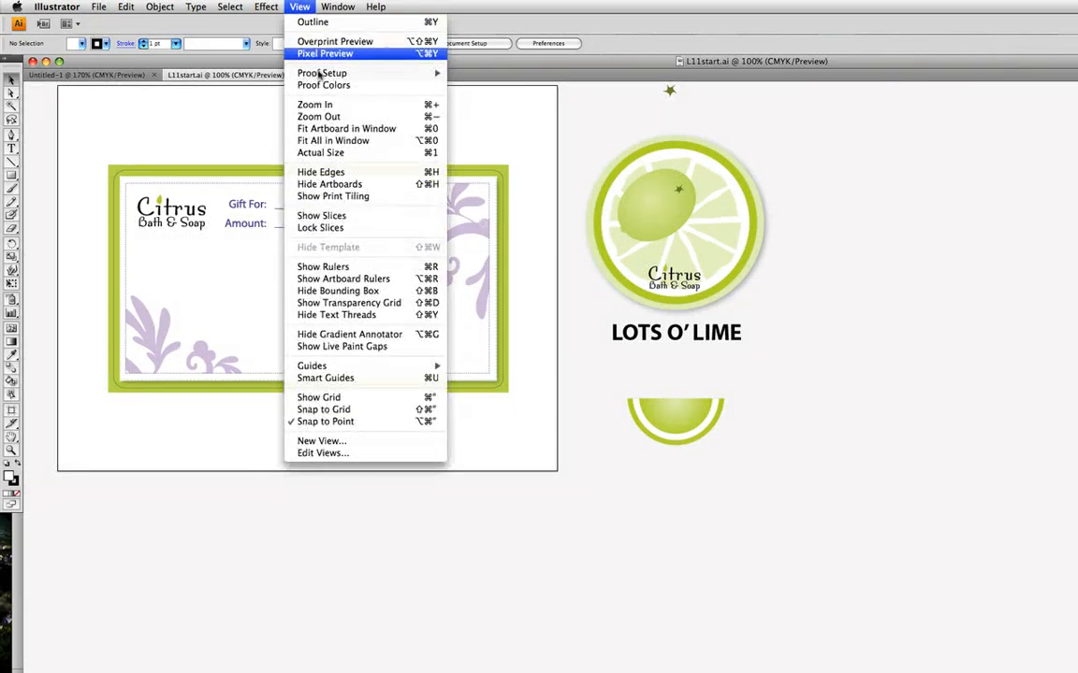
left_click(333, 140)
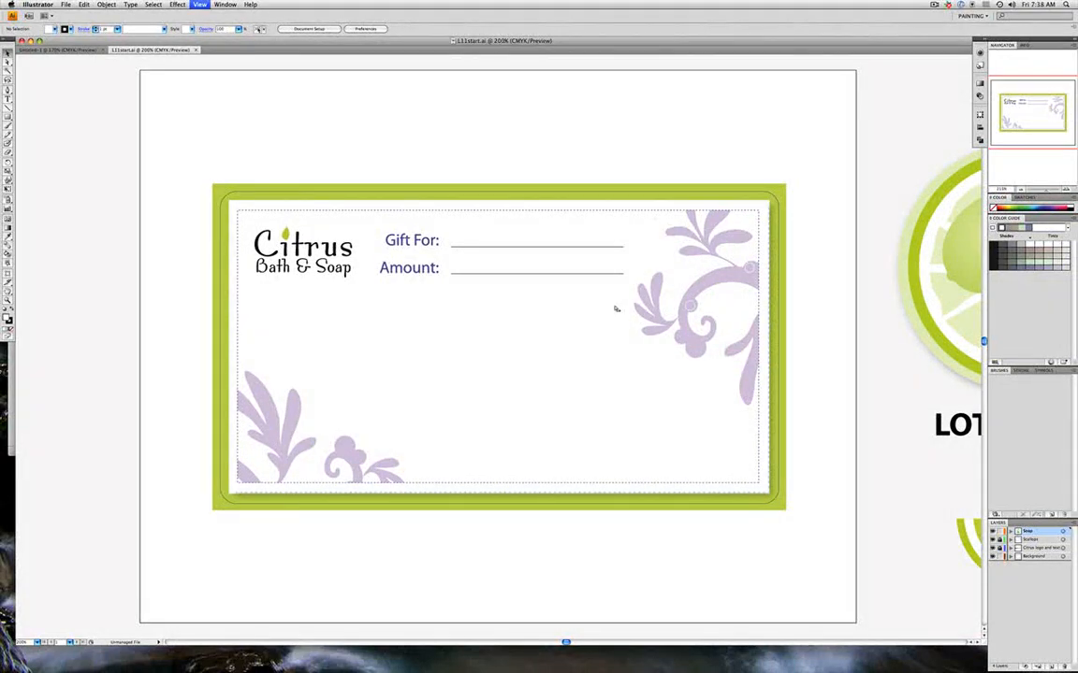
key("super+minus")
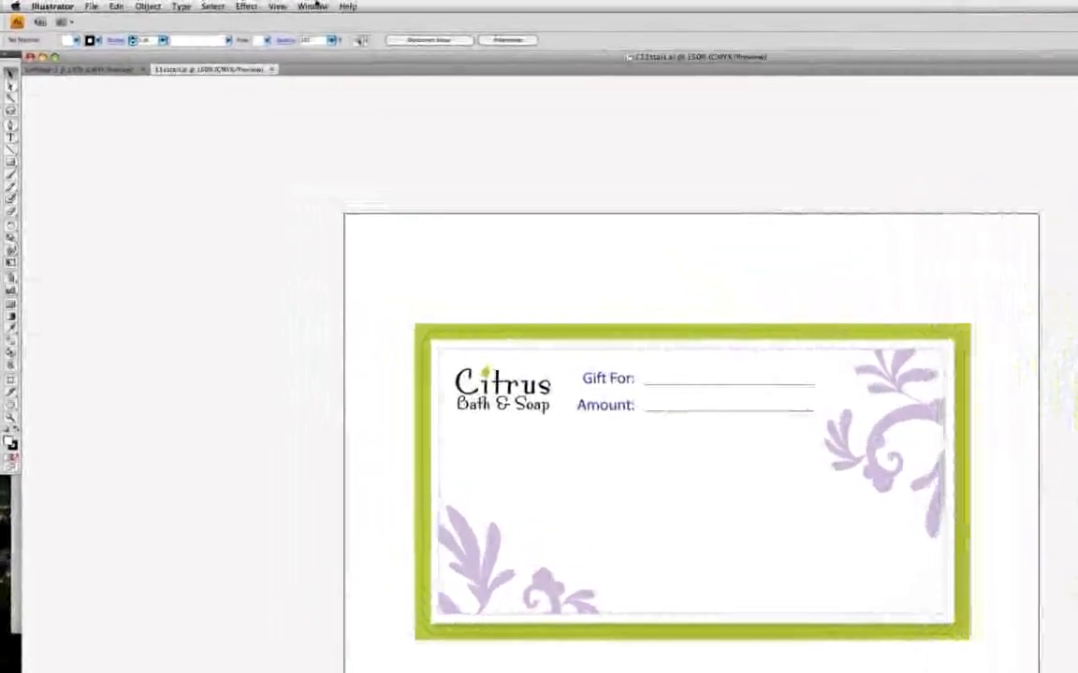
left_click(224, 4)
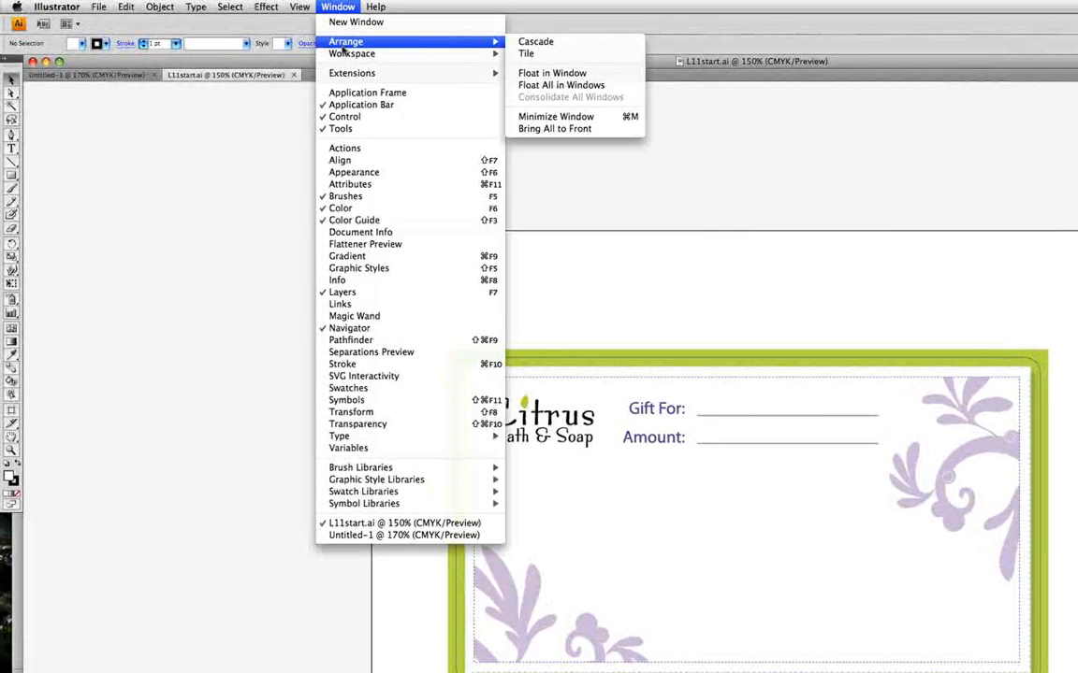
mouse_move(356, 54)
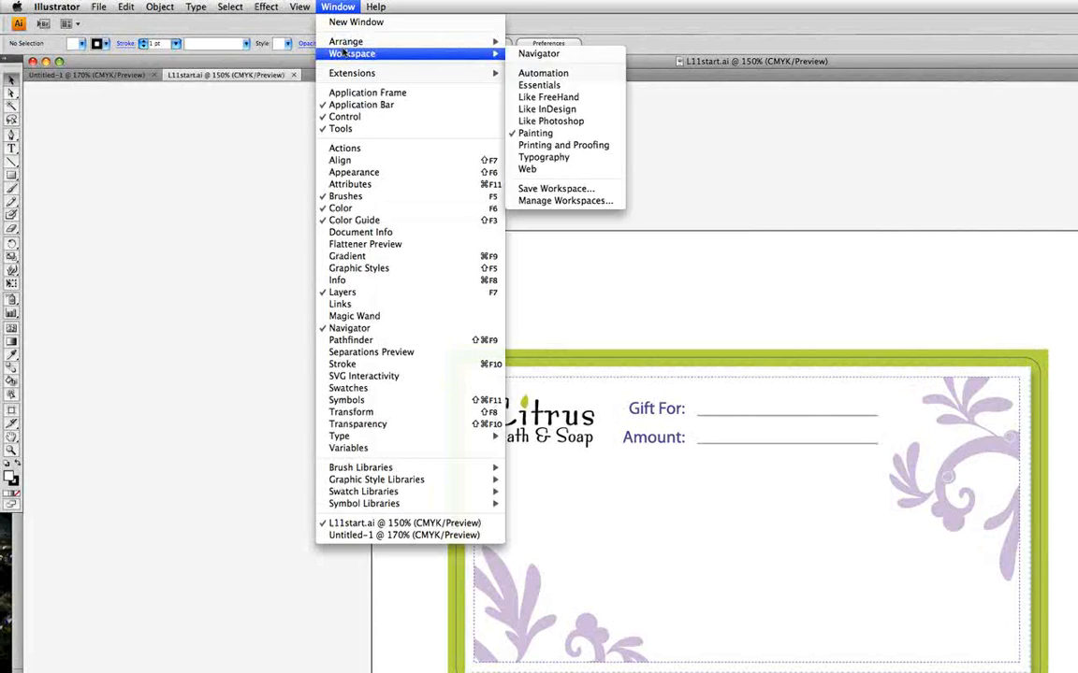
left_click(600, 110)
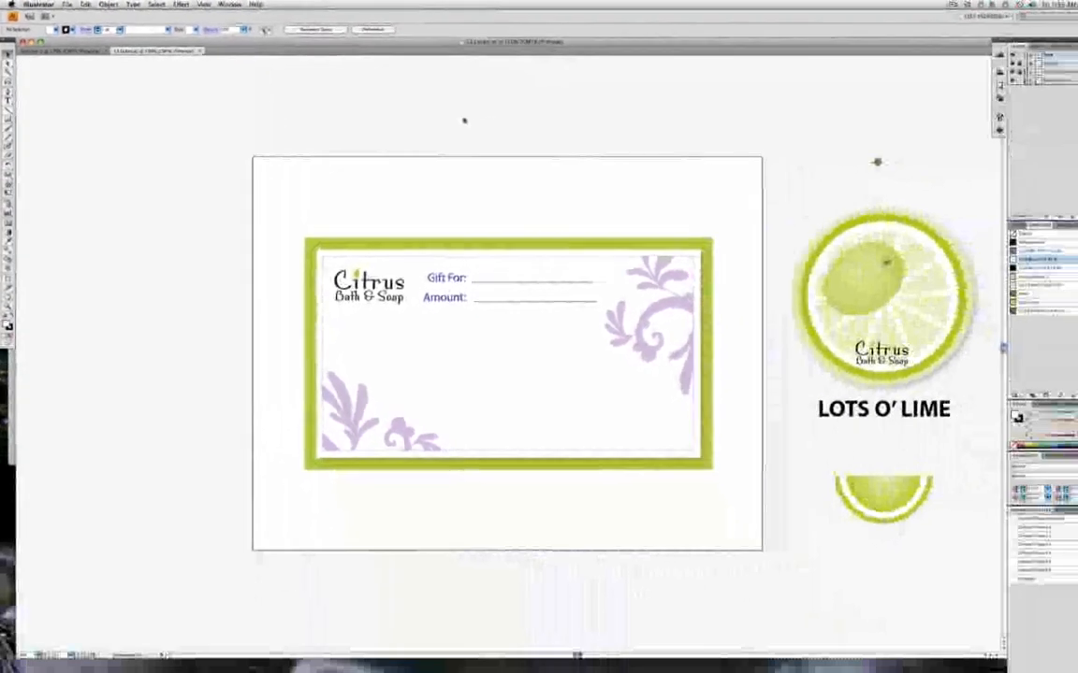
Set the document raster effects resolution to High (300 ppi)
left_click(176, 5)
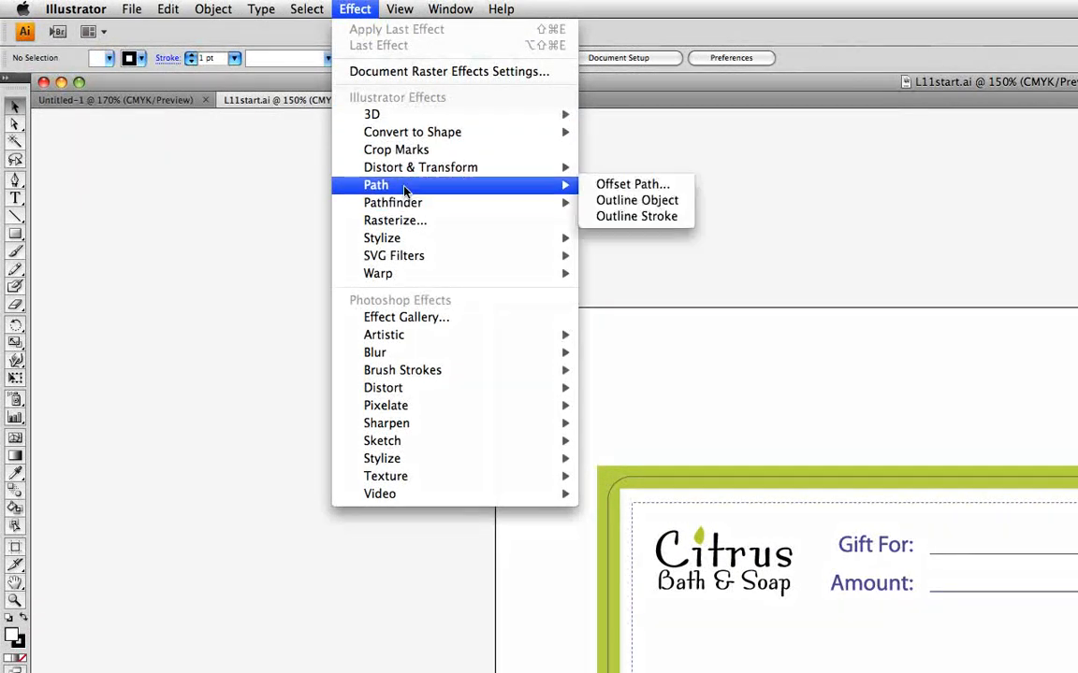
mouse_move(409, 258)
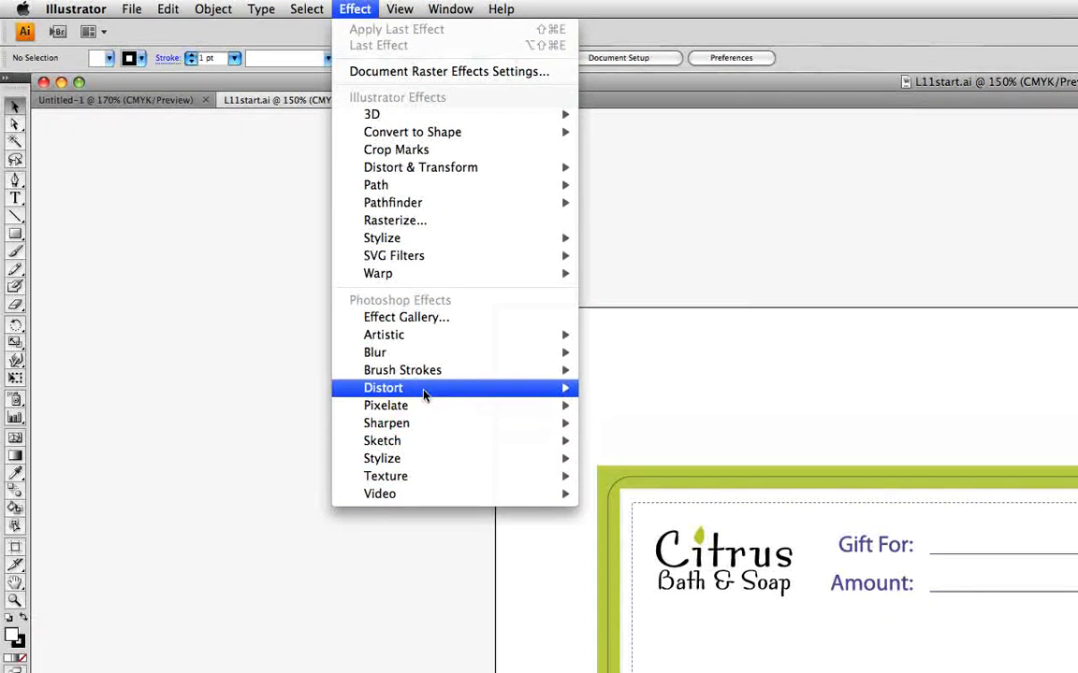
mouse_move(415, 394)
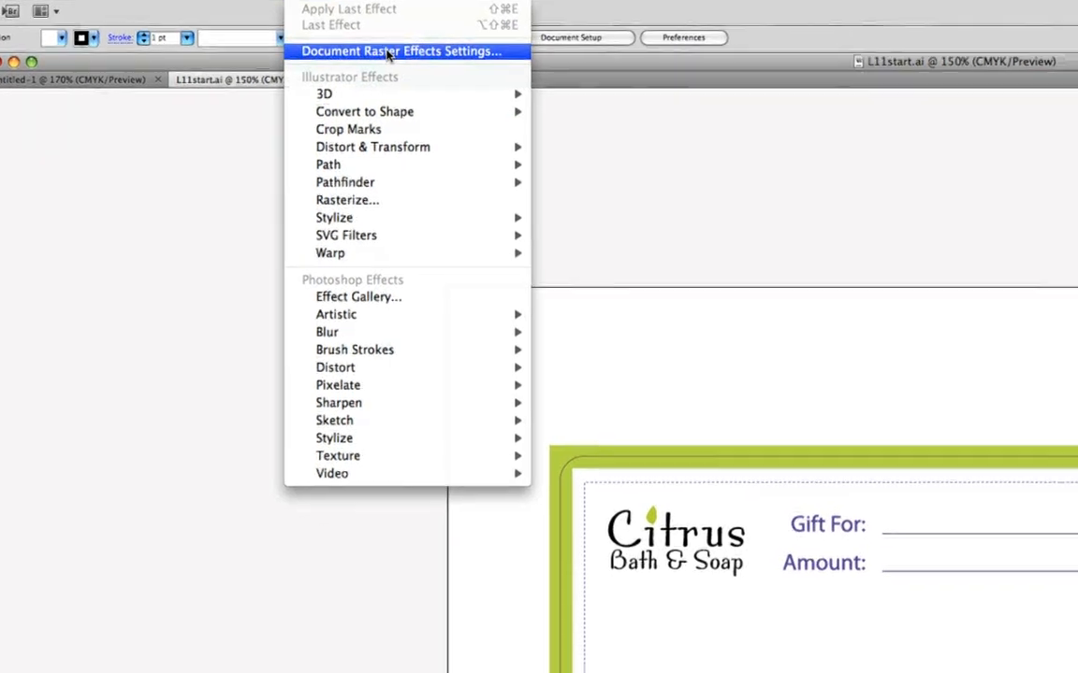
left_click(435, 72)
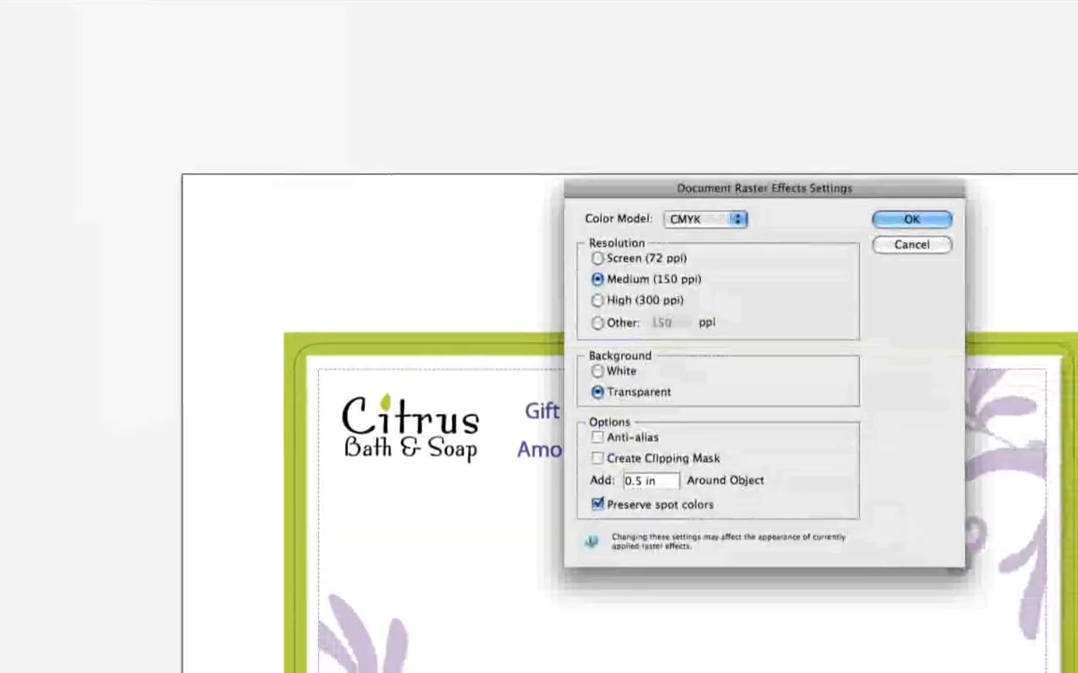
left_click(597, 302)
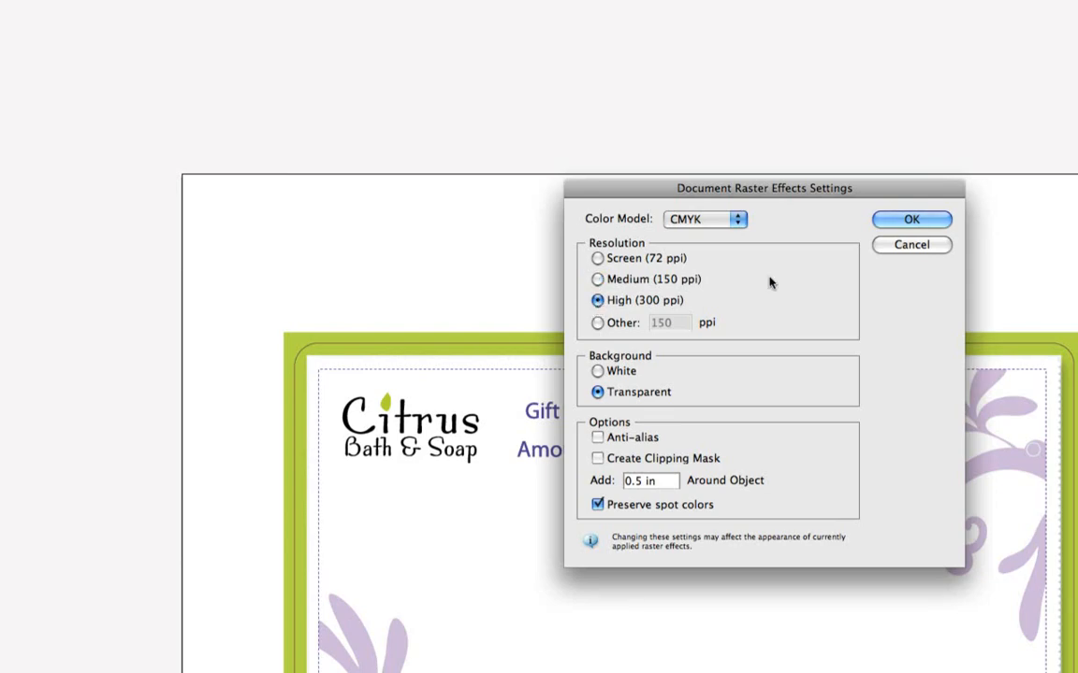
left_click(912, 221)
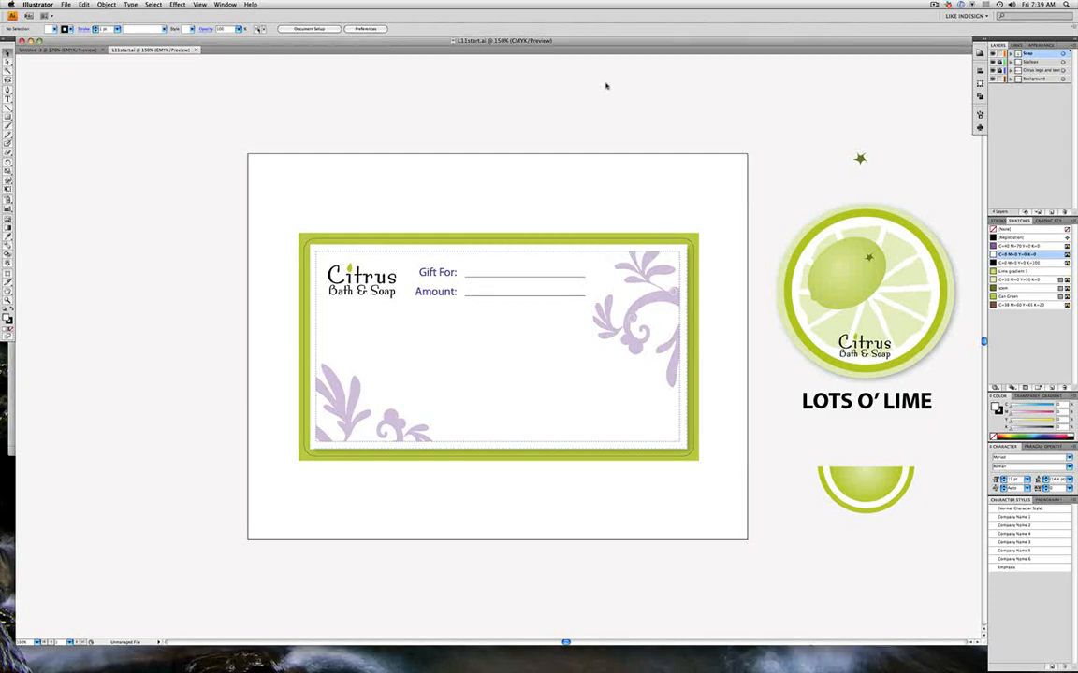
key("super+a")
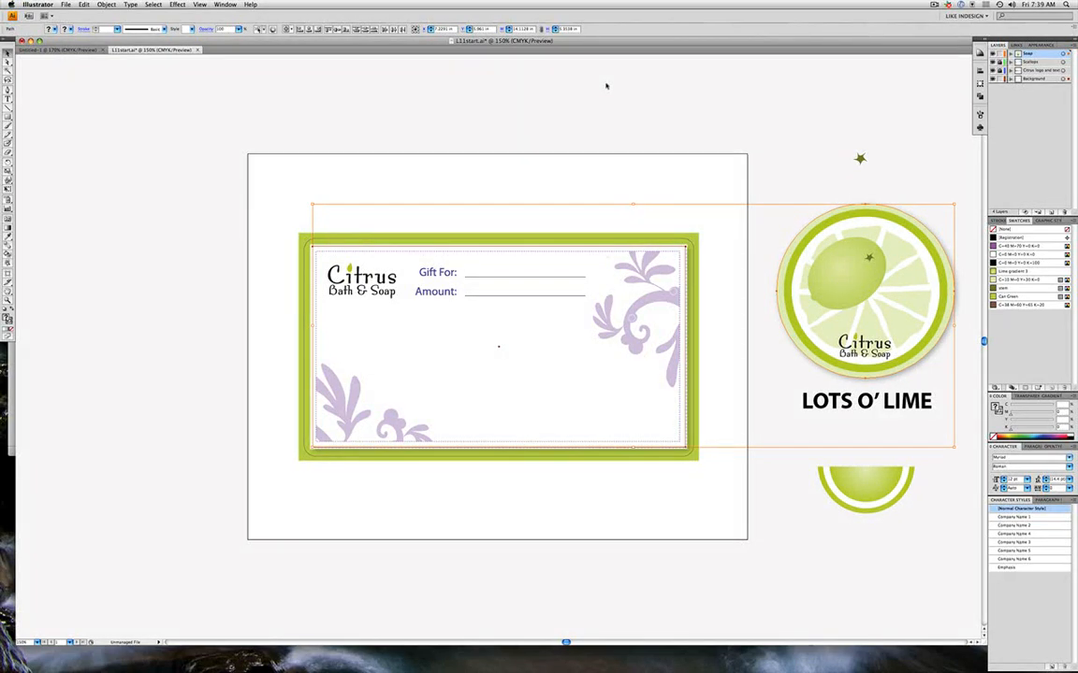
left_click(605, 86)
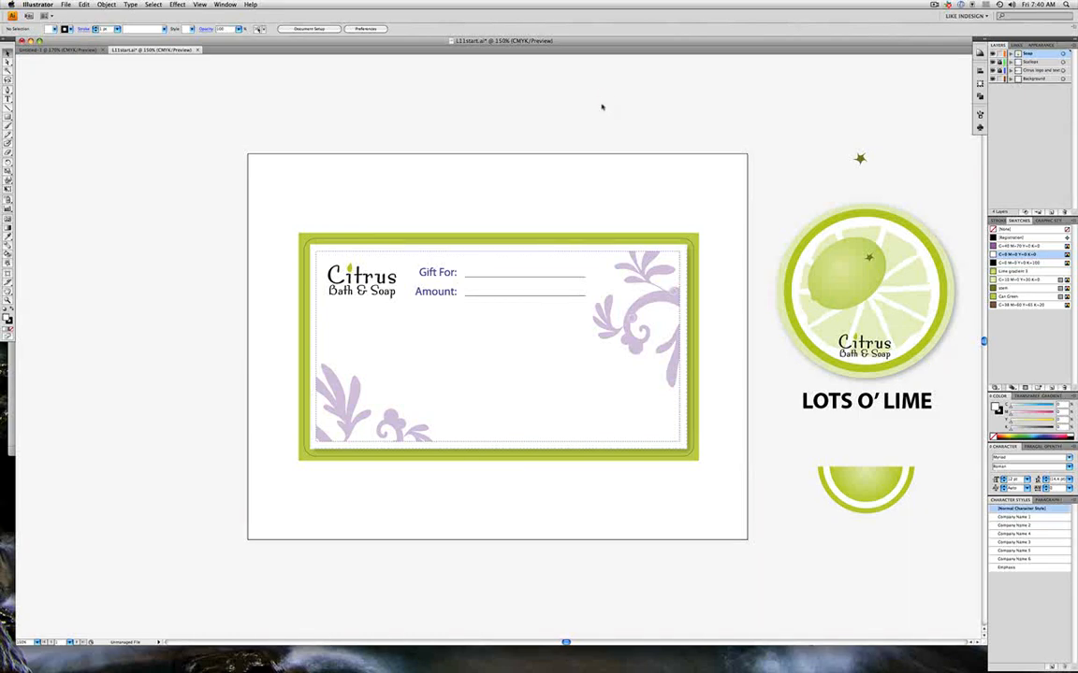
Create a 12-point star just above the half lime slice, with Radius 1 of 1.12 in and Radius 2 of 0.2 in
key("super+space")
left_click(784, 411)
left_click_drag(784, 412, 934, 559)
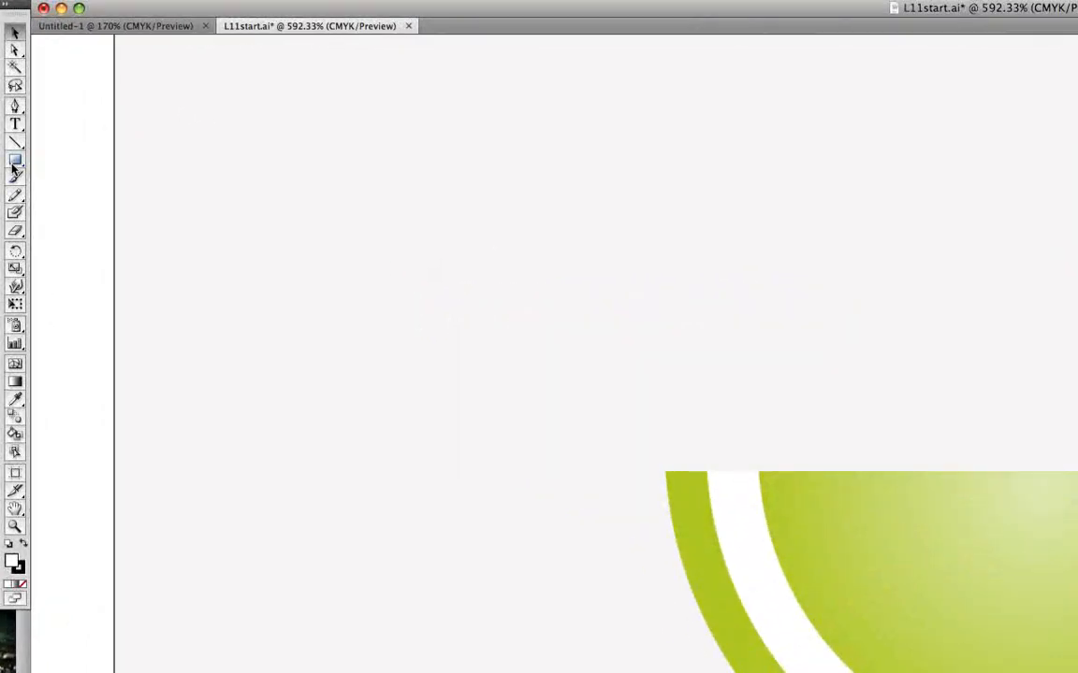
left_click(14, 163)
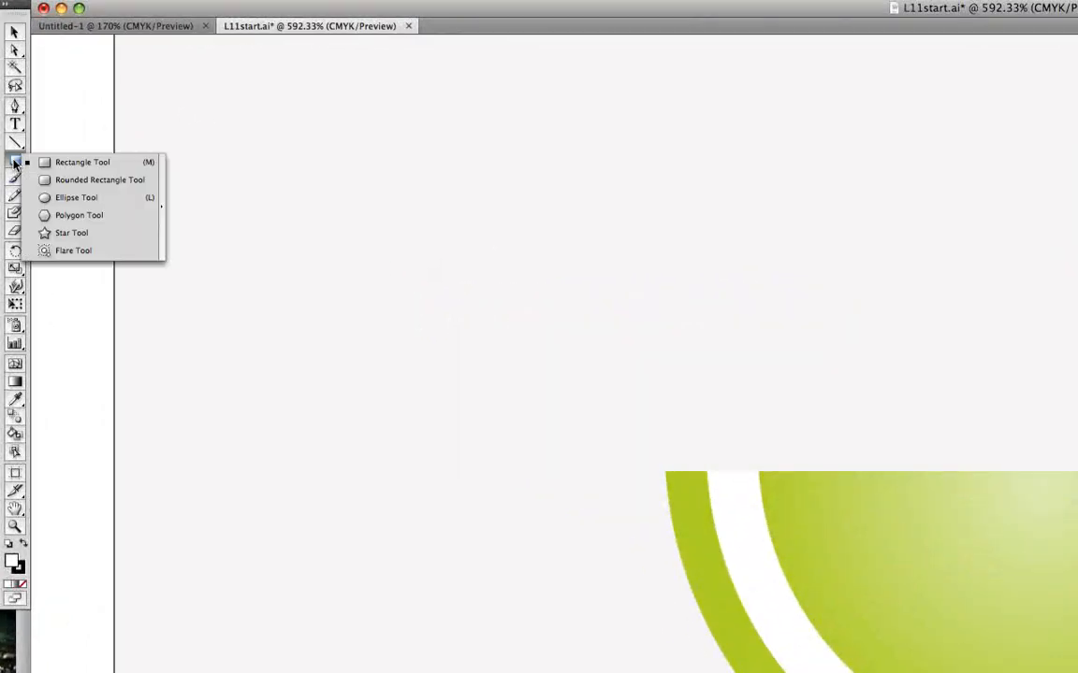
left_click(82, 233)
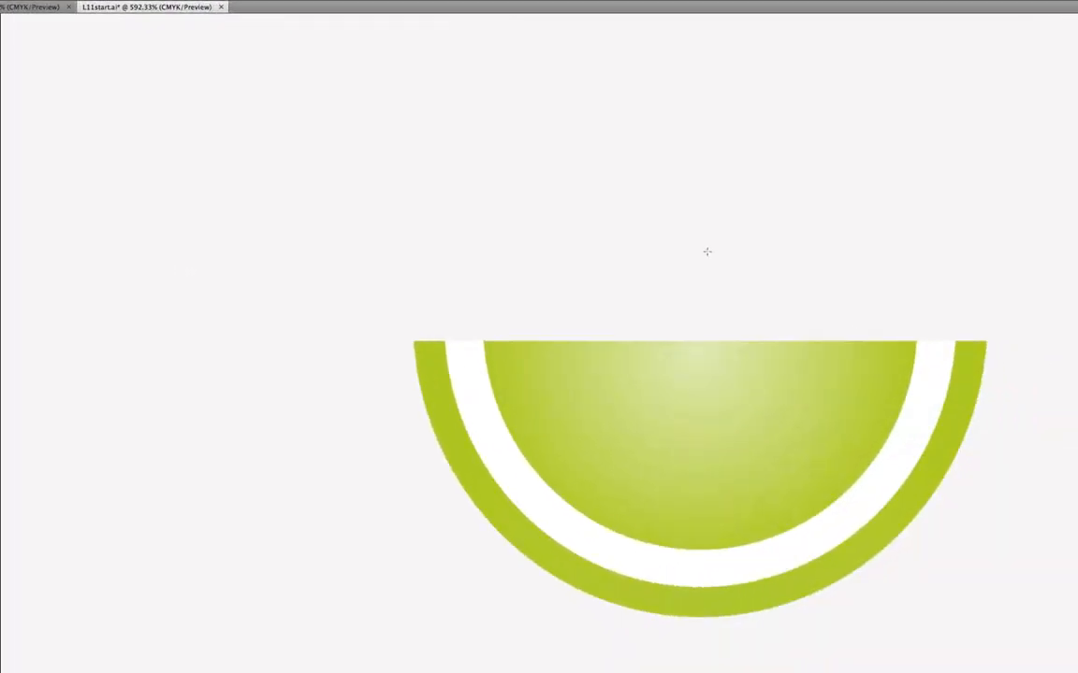
left_click(706, 251)
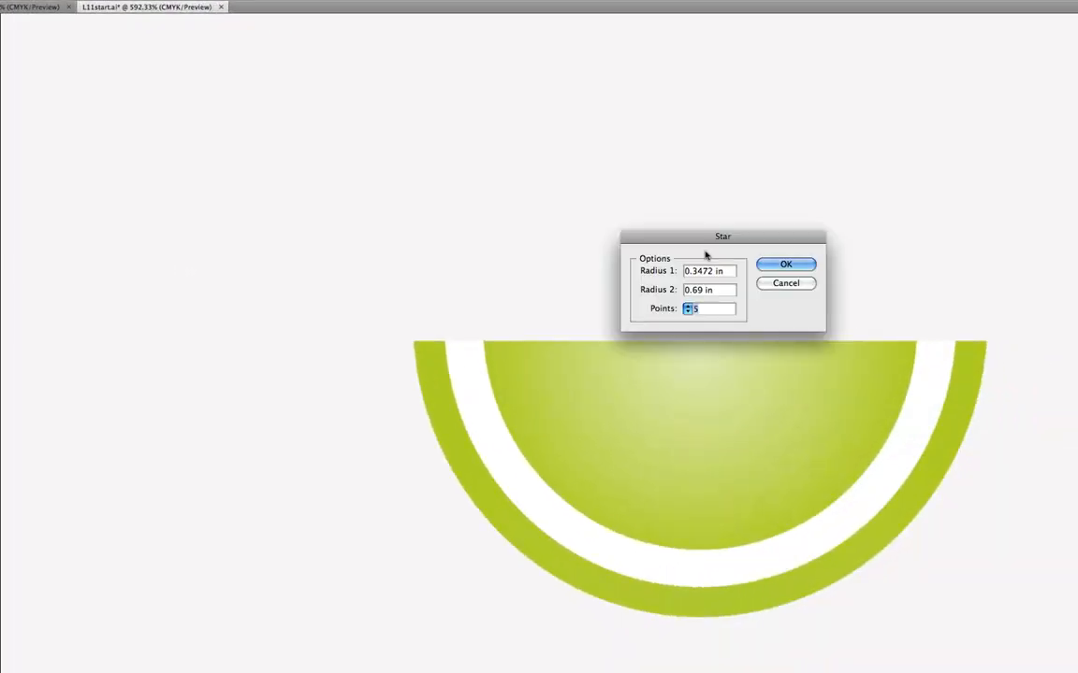
key("Tab")
key("Tab")
key("Tab")
key("Tab")
type("1.12")
key("Tab")
type("0.2")
key("Tab")
type("12")
left_click(784, 266)
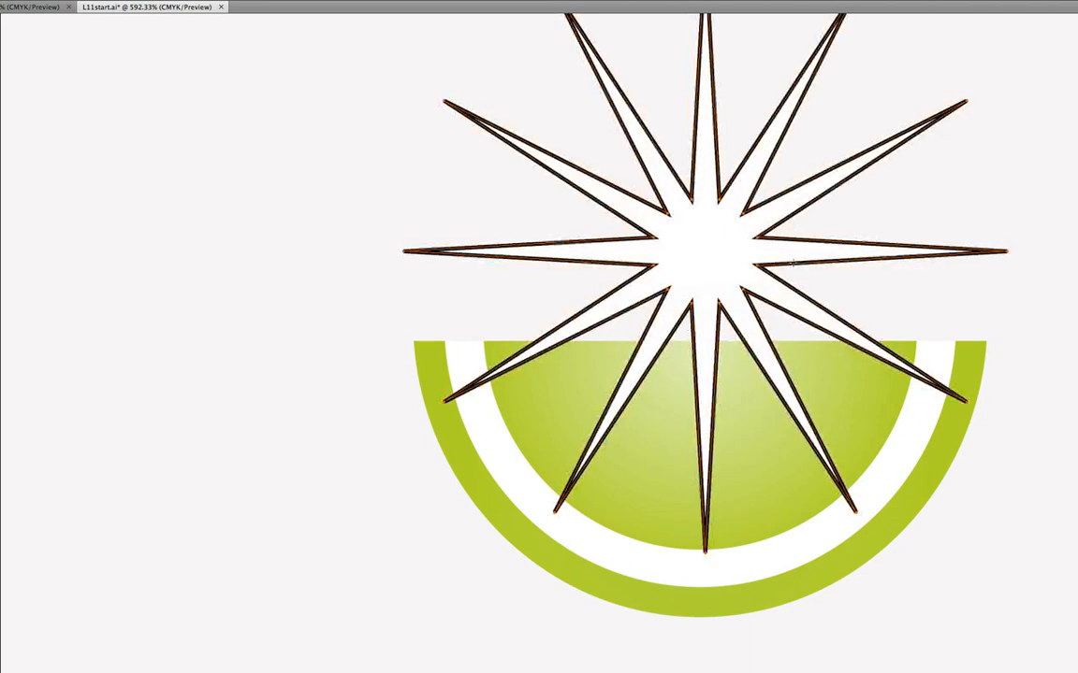
Centre the star horizontally over the lime slice and group it with the slice's inner gradient-filled half circle
key("v")
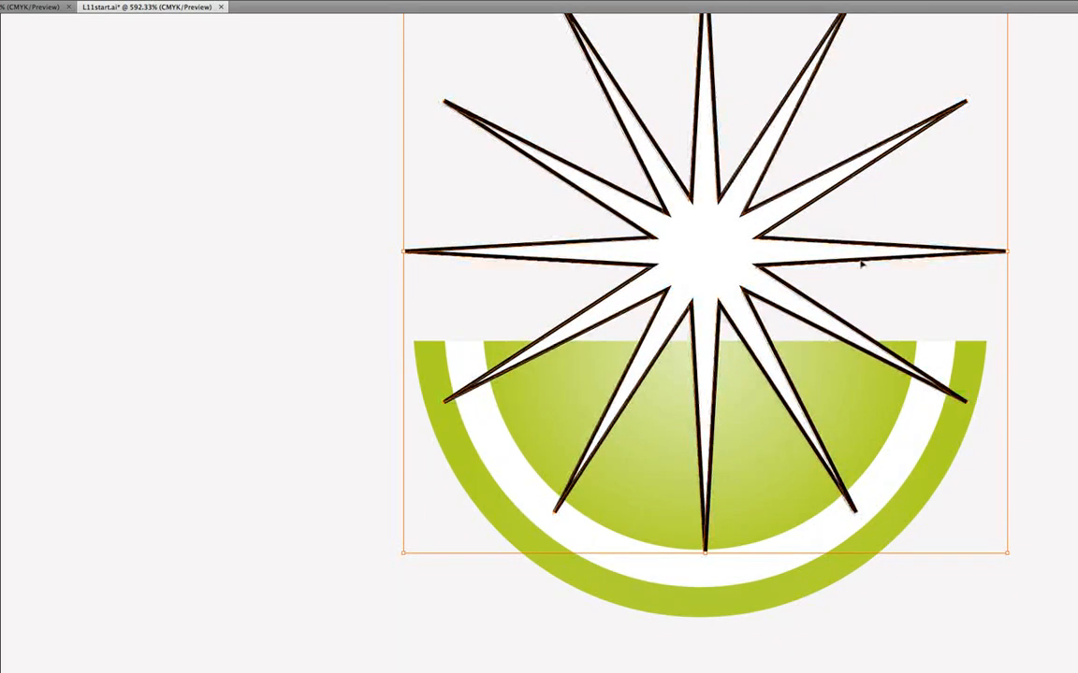
left_click_drag(862, 262, 859, 265)
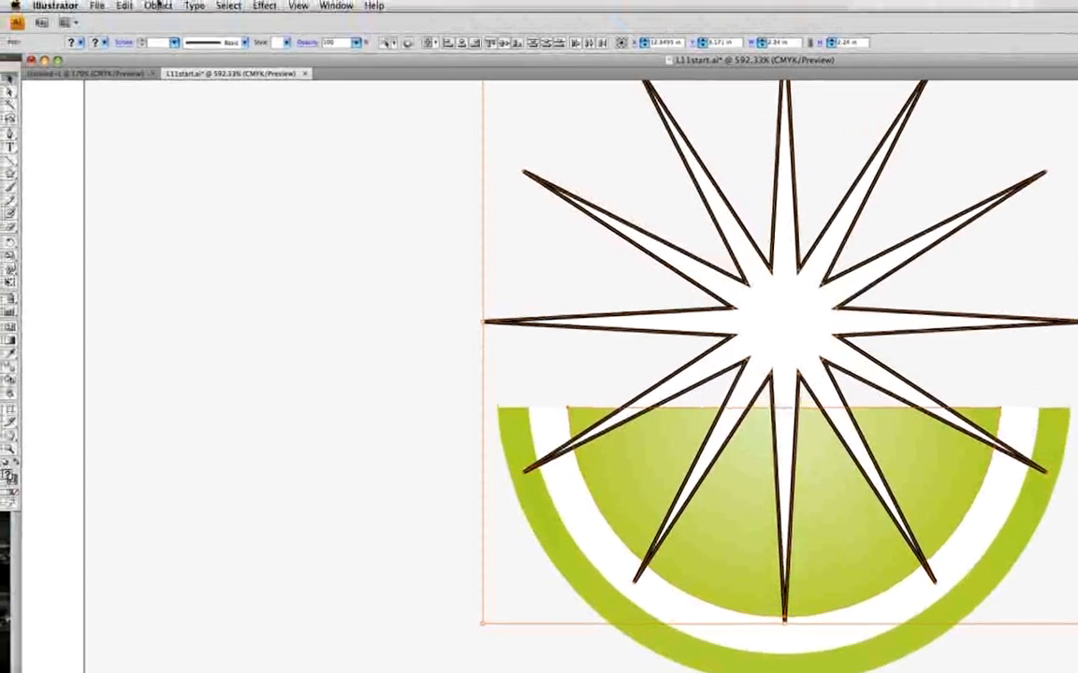
left_click(159, 6)
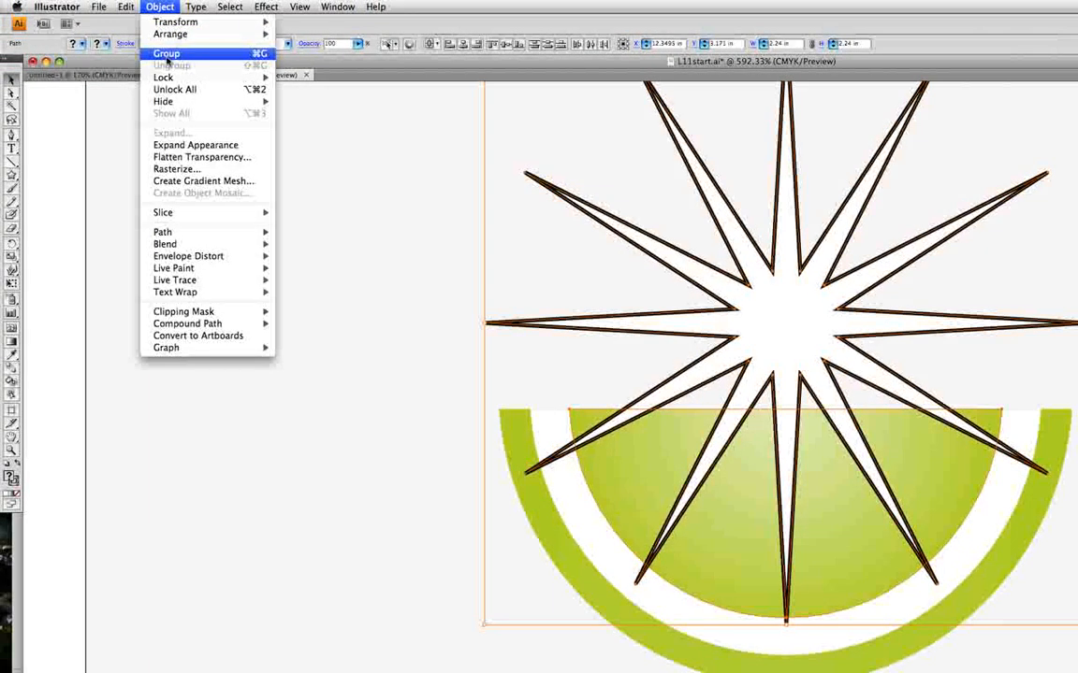
left_click(167, 53)
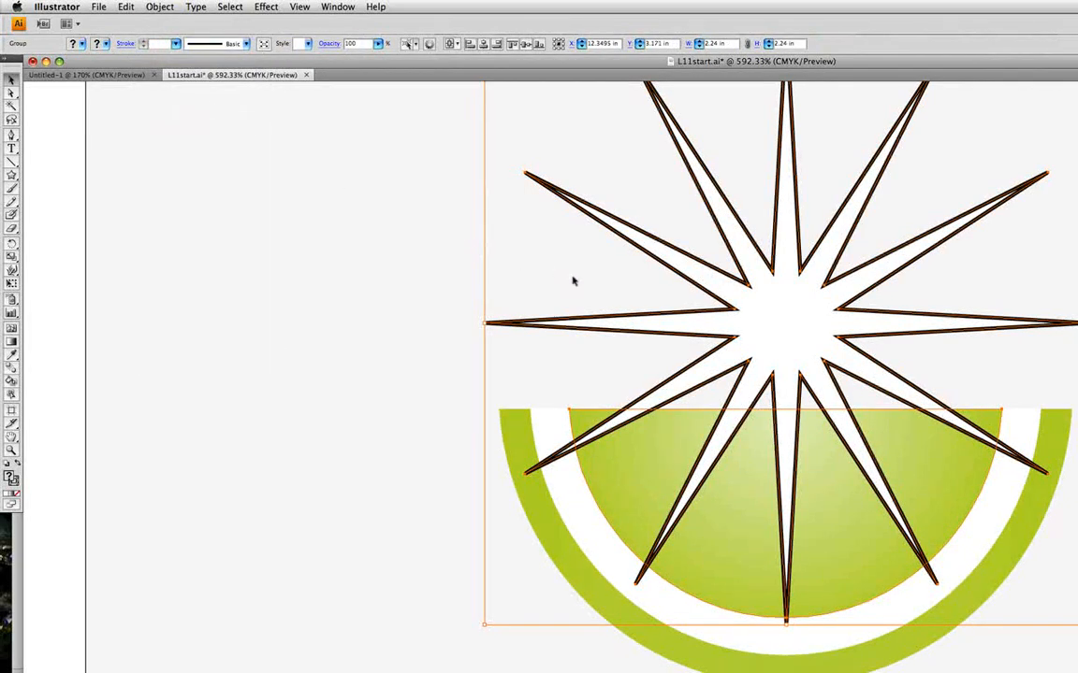
Apply the Pathfinder Subtract effect to the group of star and inner half circle
left_click(266, 7)
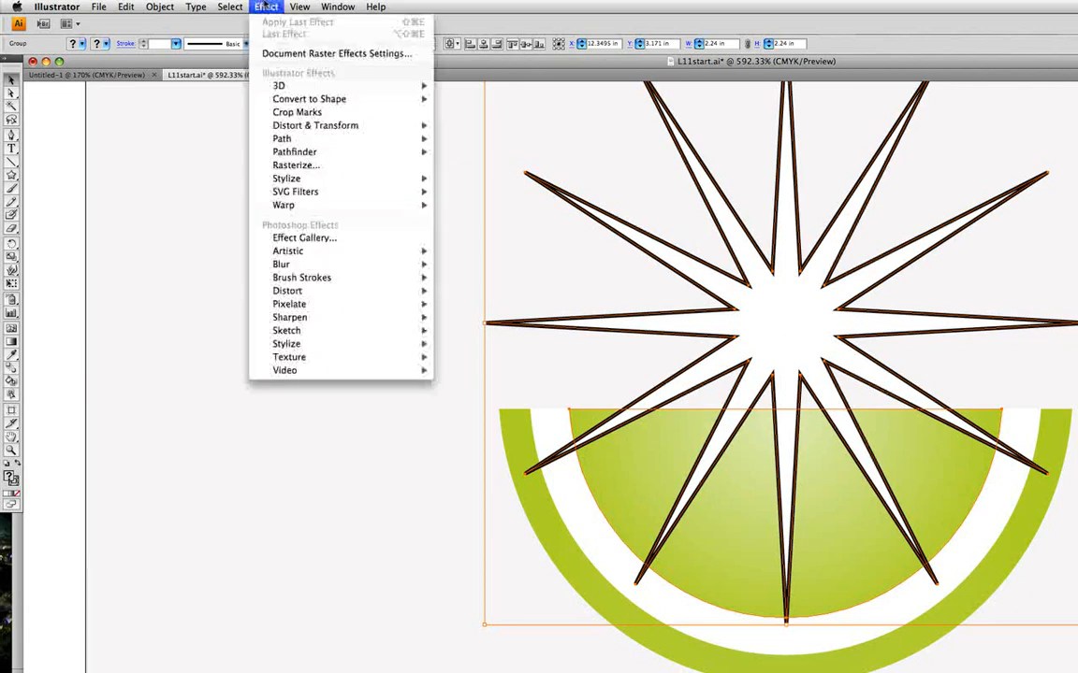
mouse_move(326, 152)
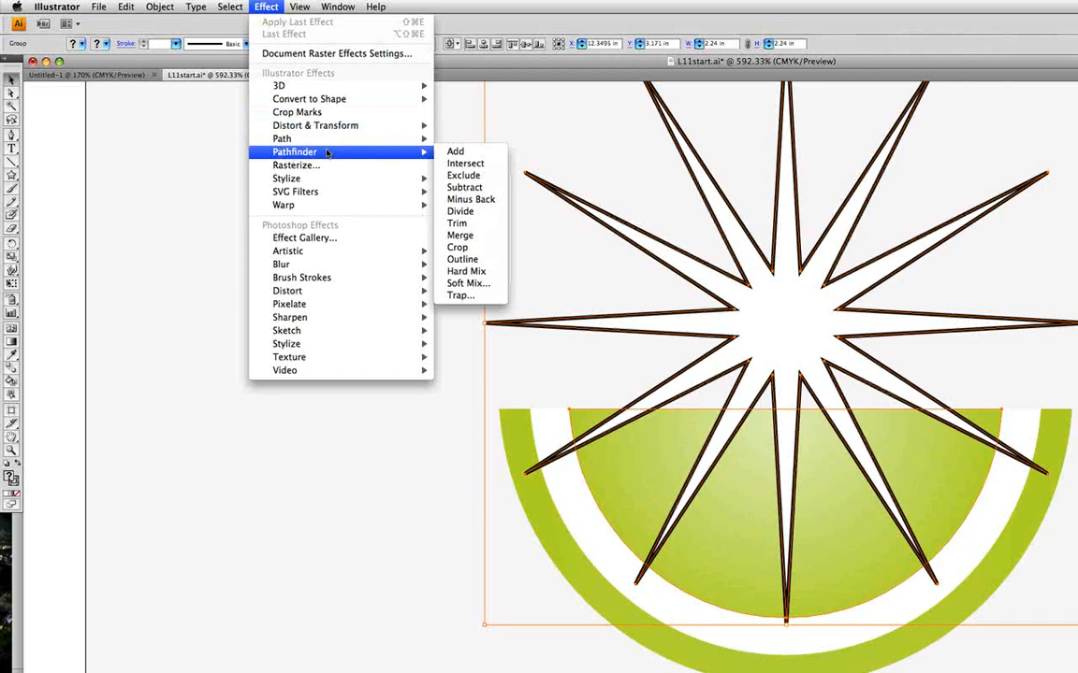
left_click(477, 187)
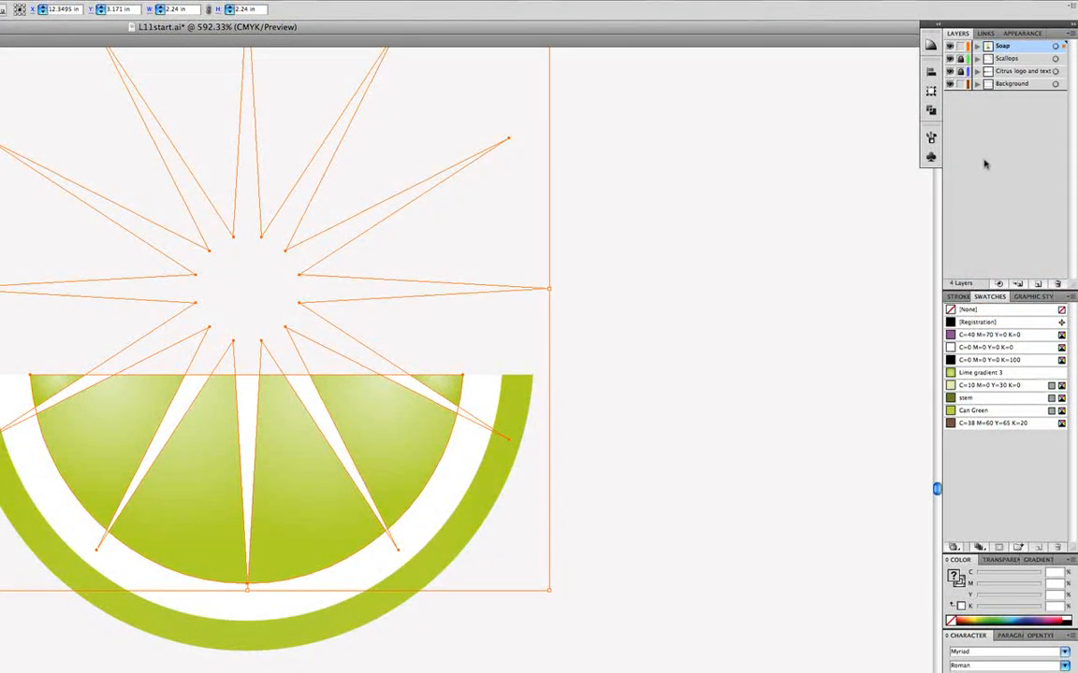
Inspect the Subtract effect's options through the group's appearance attributes
left_click(1022, 34)
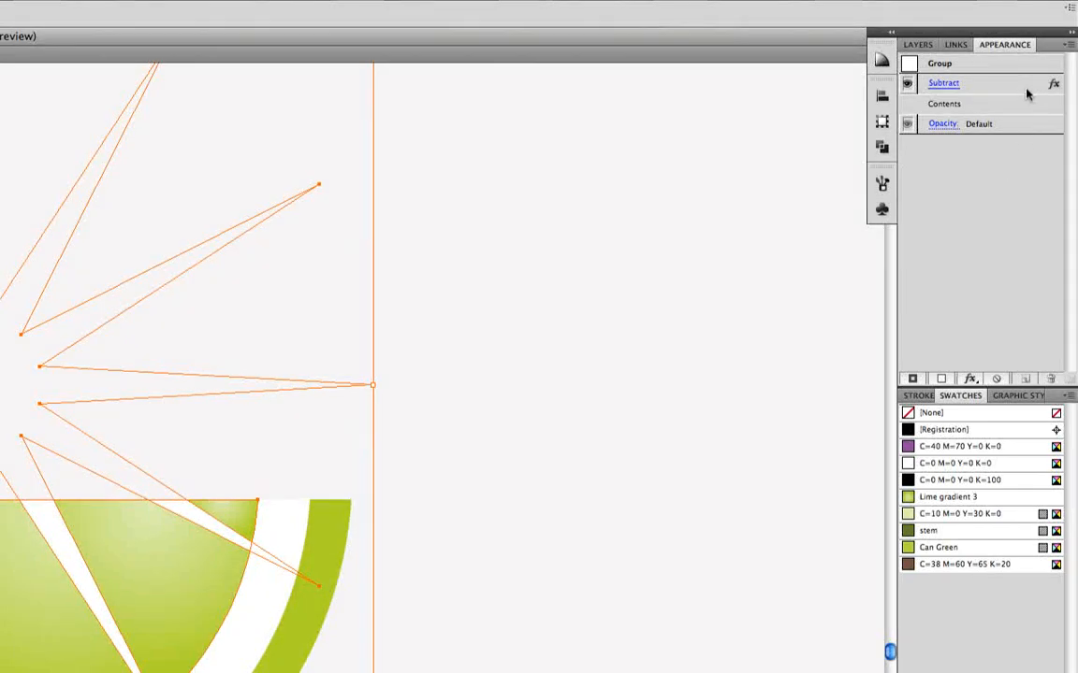
left_click(939, 84)
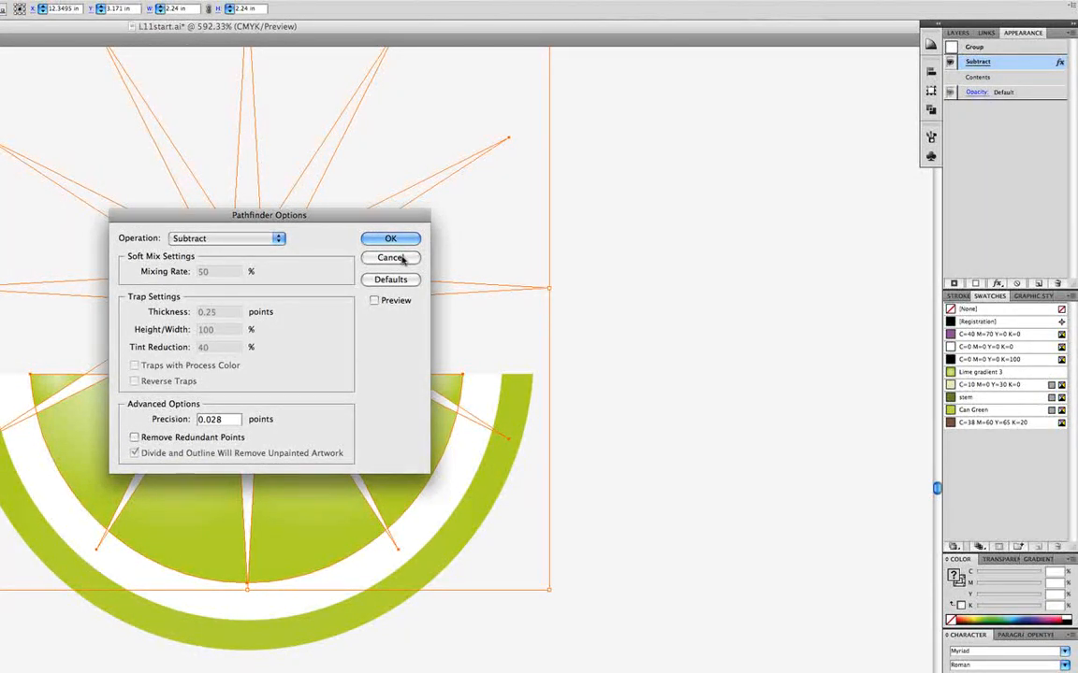
left_click(403, 260)
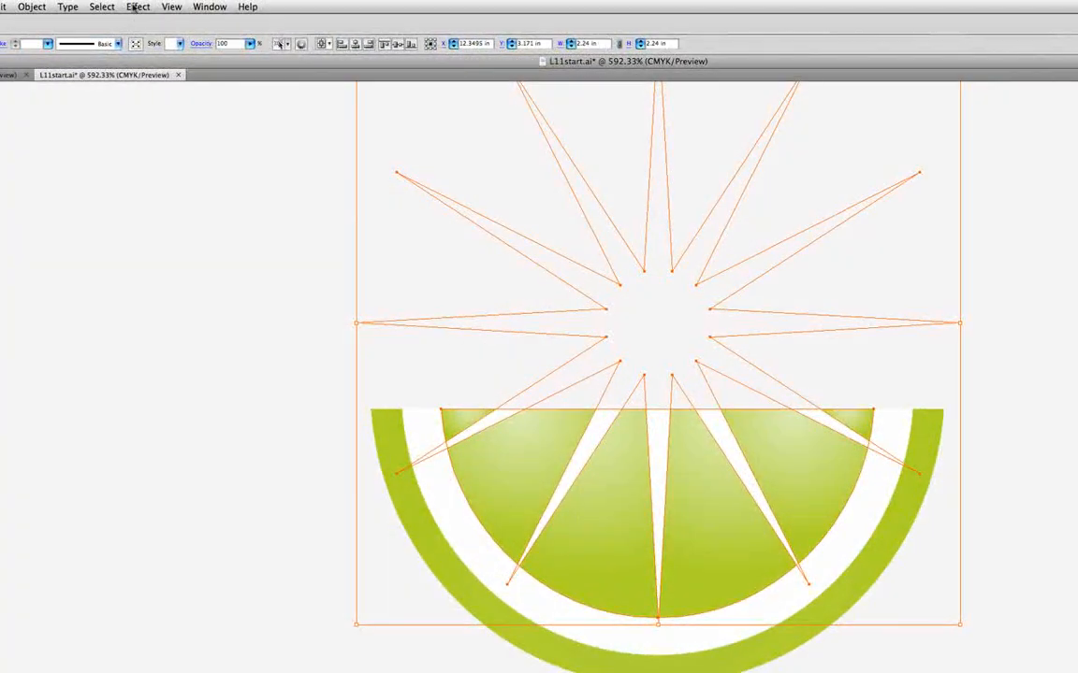
Apply a previewed Roughen effect to the lime segment group with a size of 3% and a detail of 13 per inch, and deselect it
left_click(136, 7)
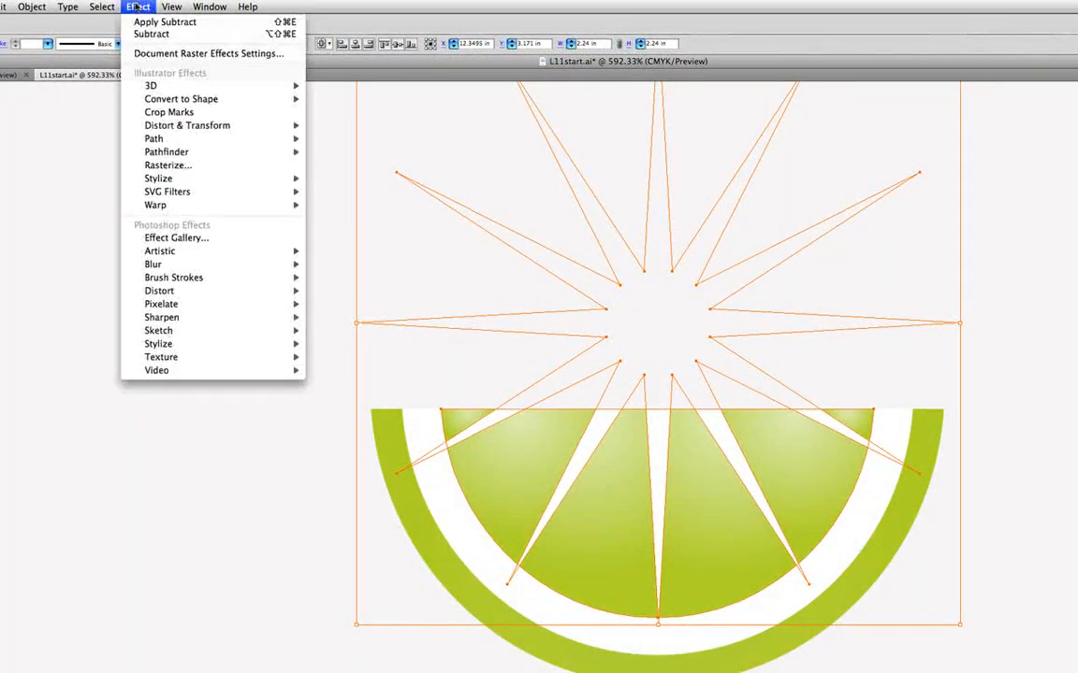
mouse_move(228, 132)
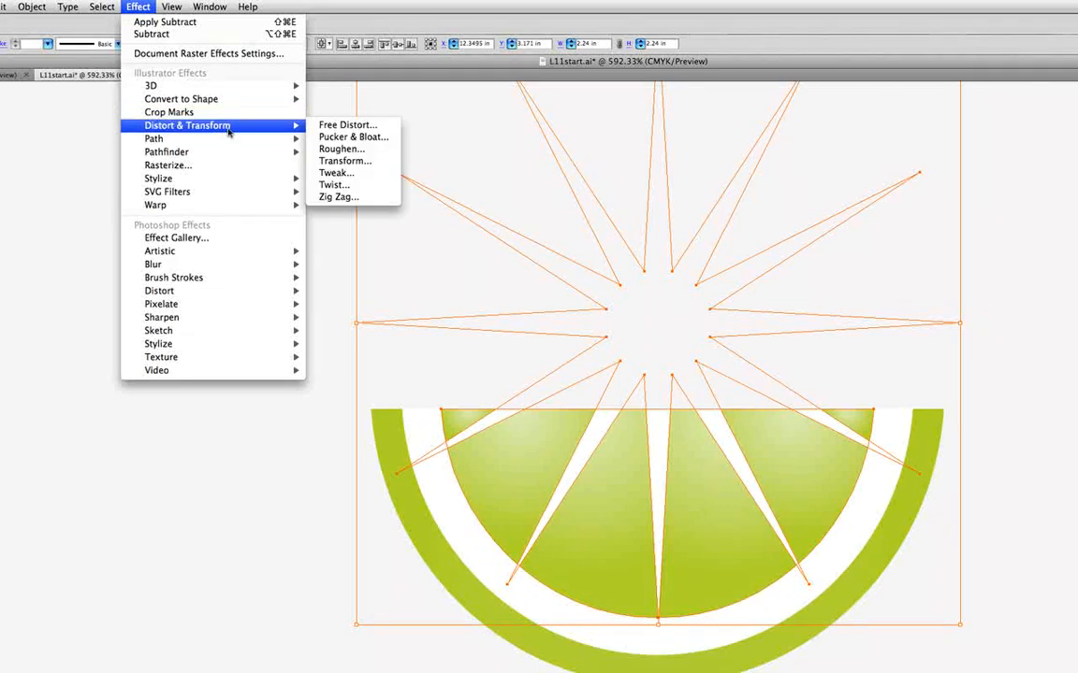
left_click(382, 152)
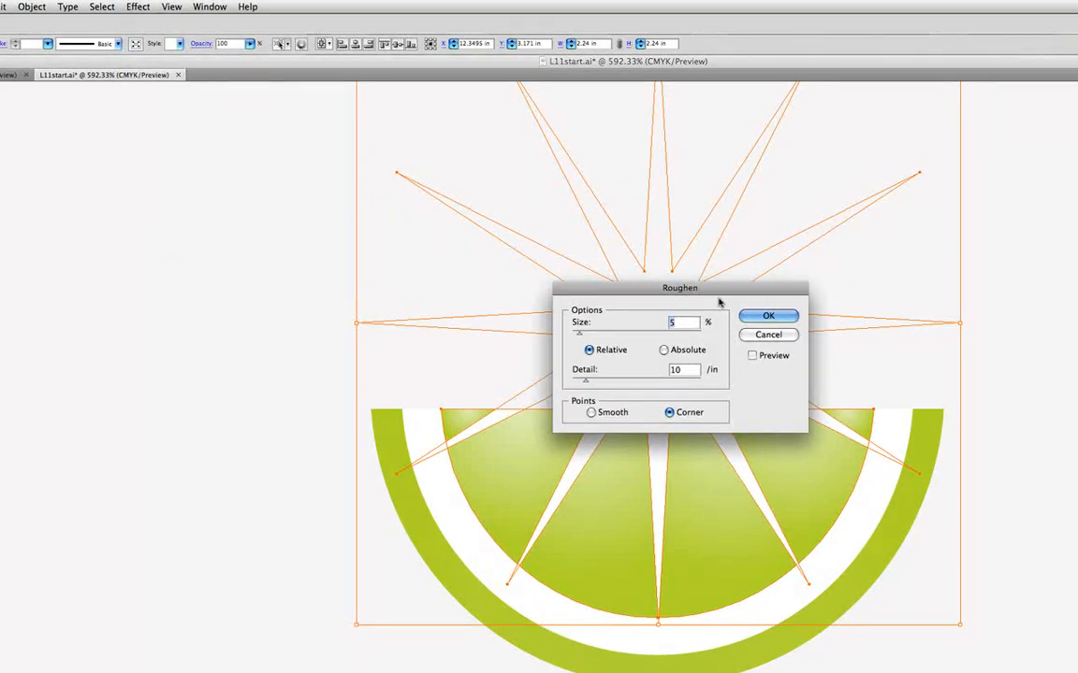
type("3")
key("Tab")
type("13")
key("Tab")
left_click(752, 355)
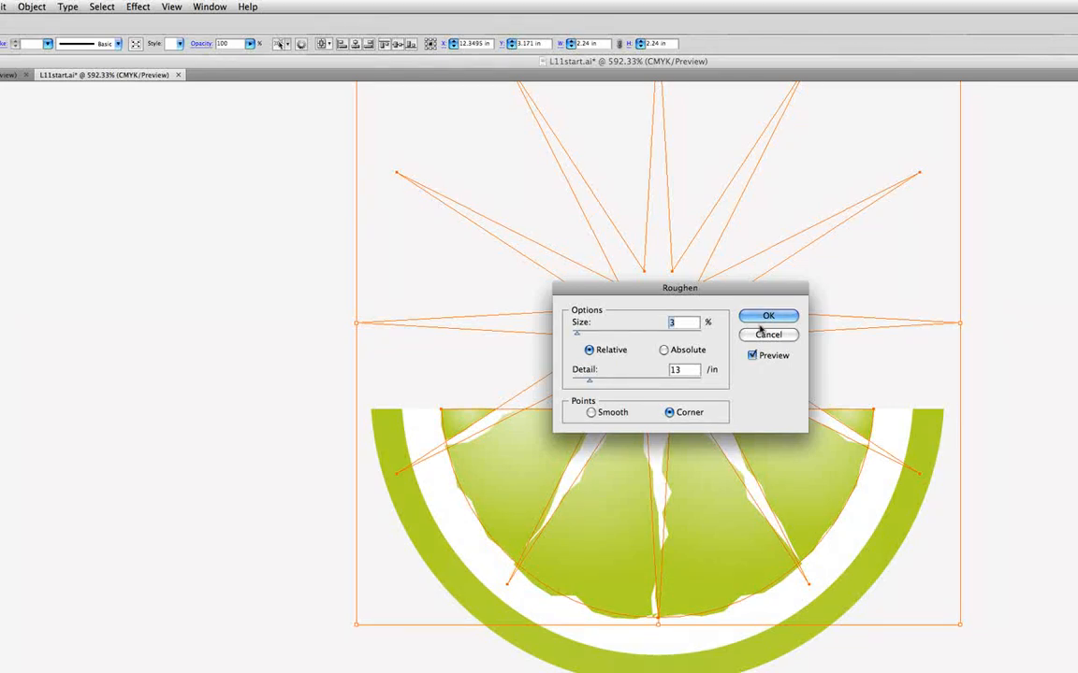
left_click(762, 315)
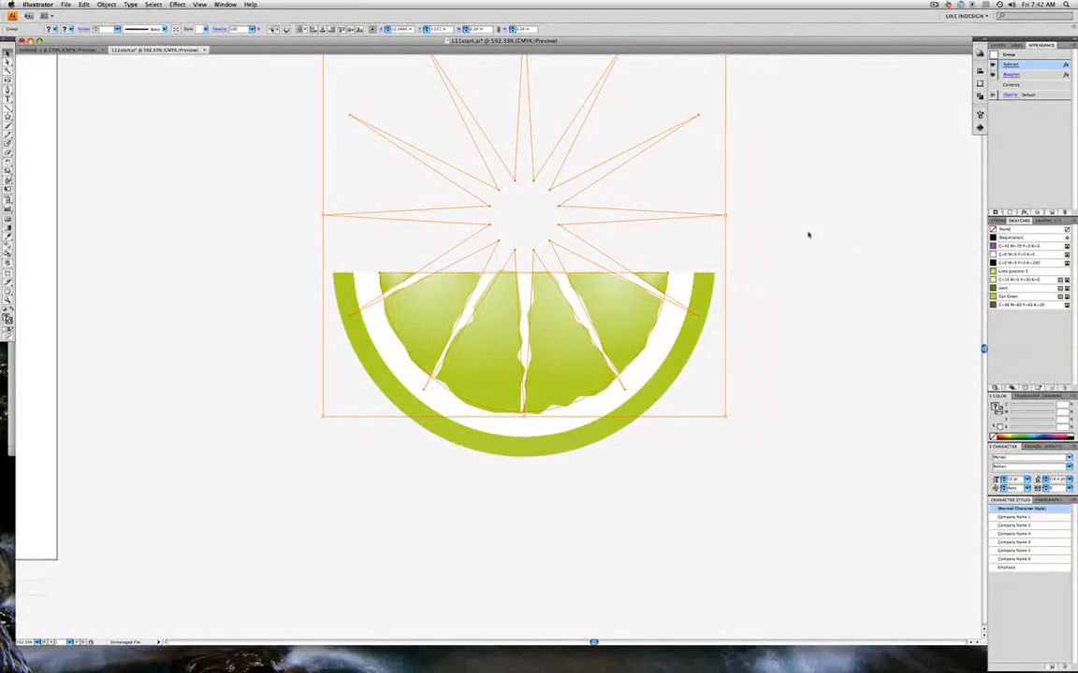
left_click(808, 235)
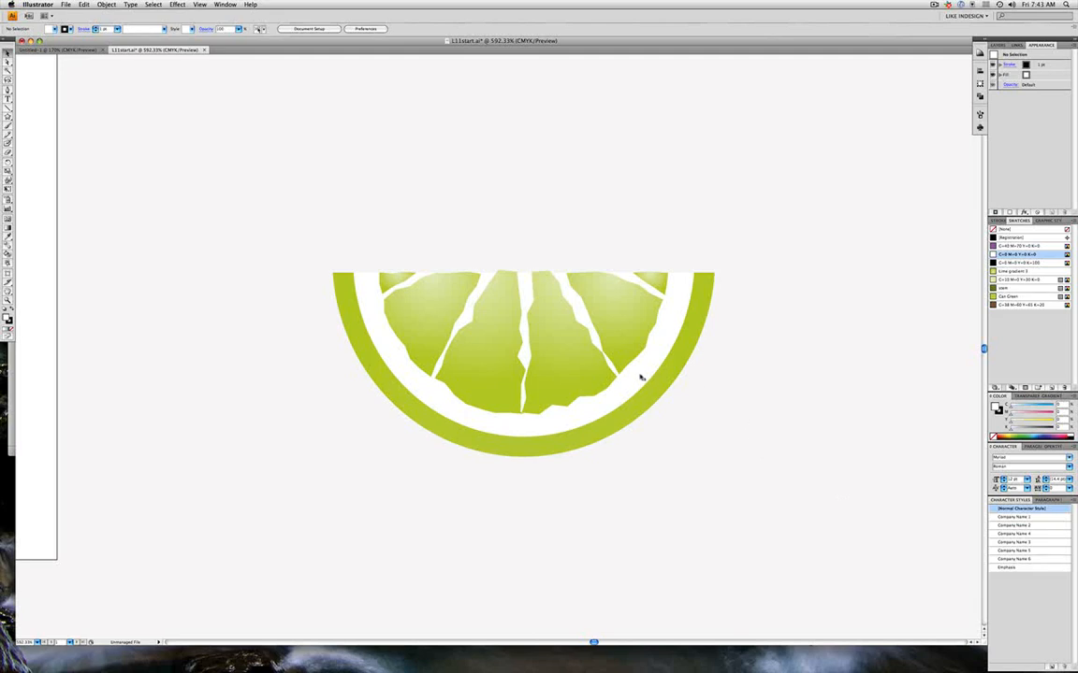
Apply a Clumped Grain texture effect with intensity 50 and contrast 55 to the slice's outer green half circle, and review its settings
left_click(667, 386)
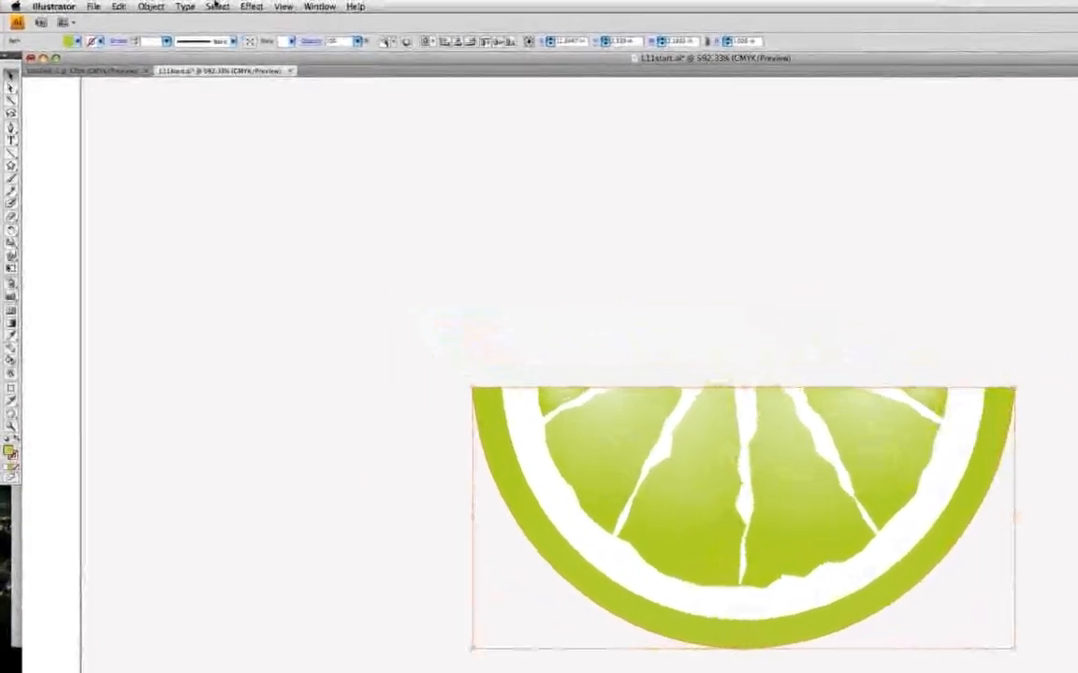
left_click(177, 4)
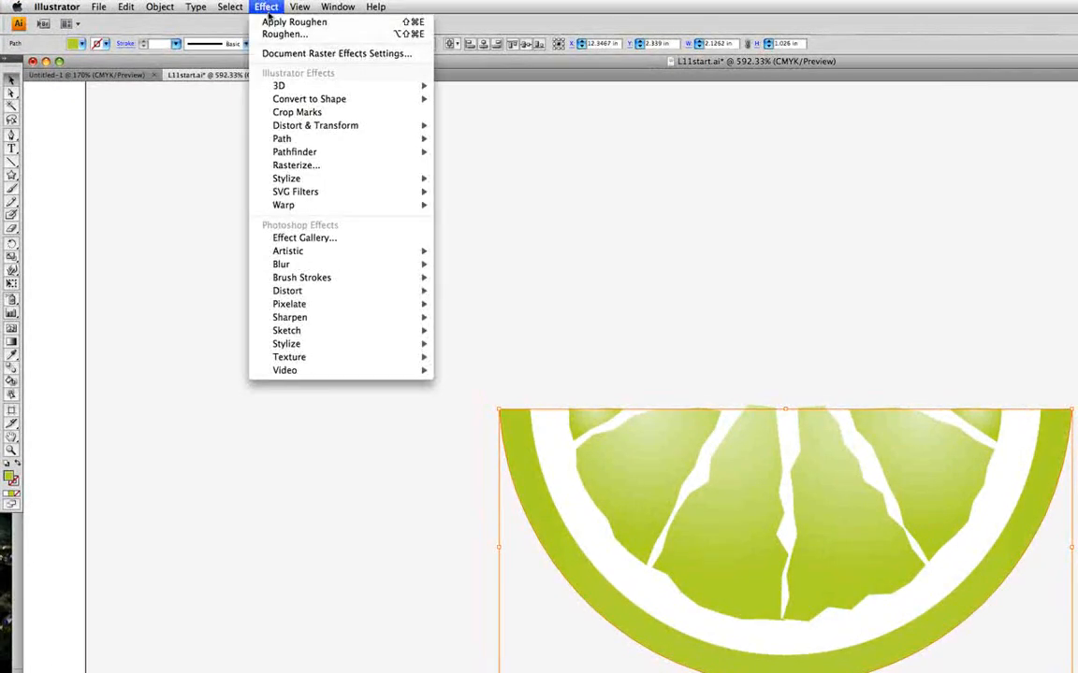
mouse_move(285, 153)
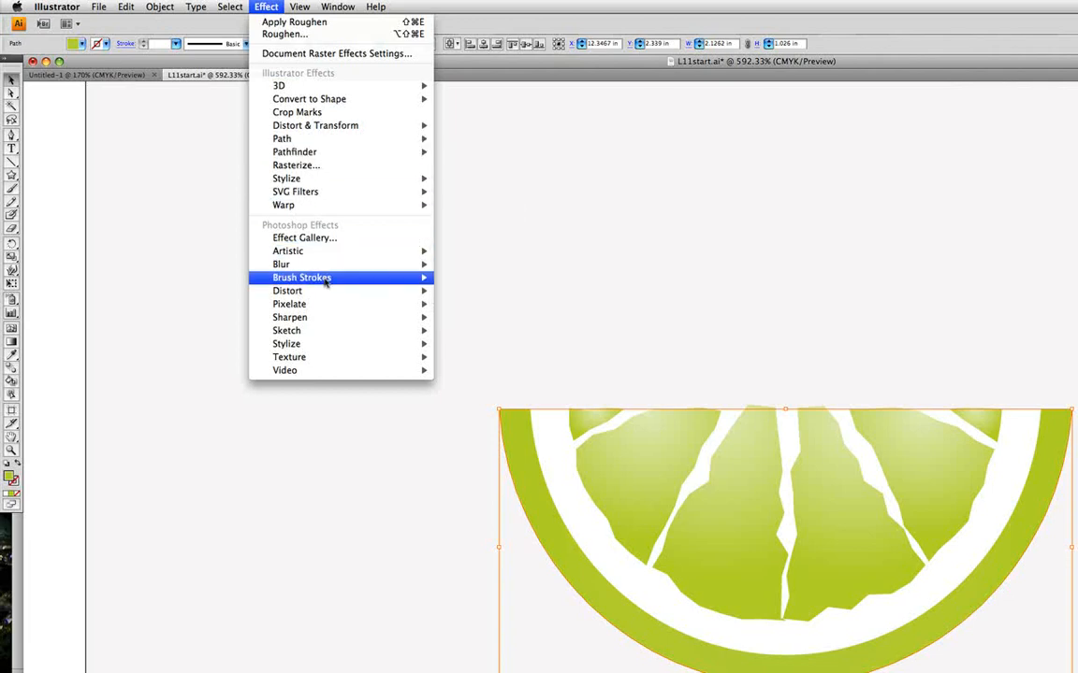
mouse_move(344, 359)
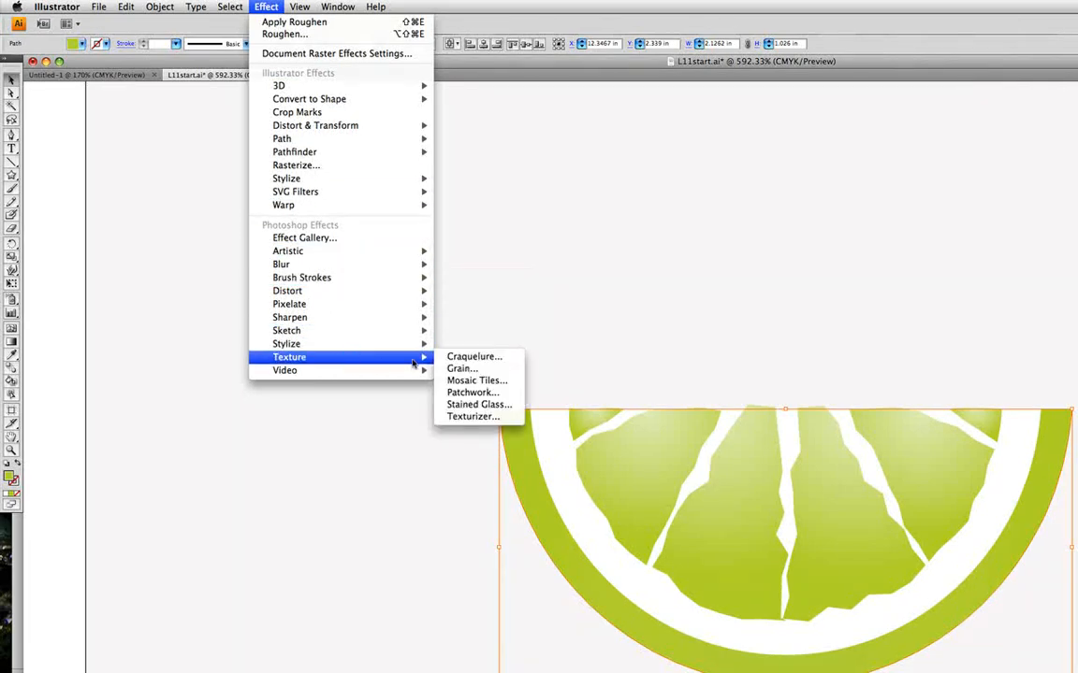
left_click(502, 372)
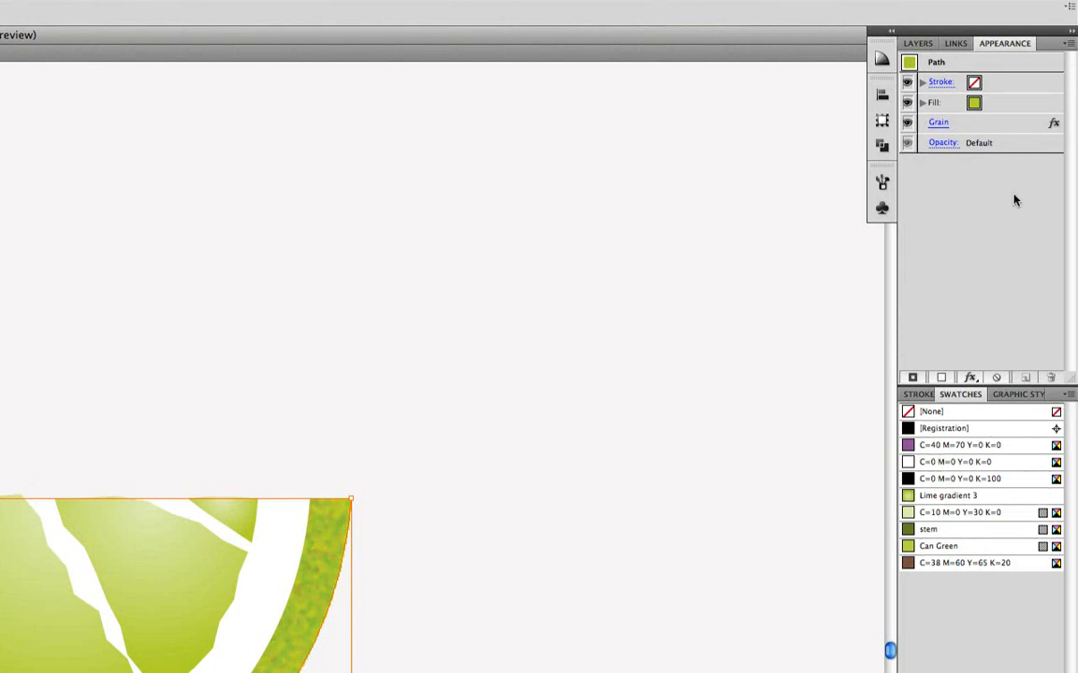
left_click(939, 125)
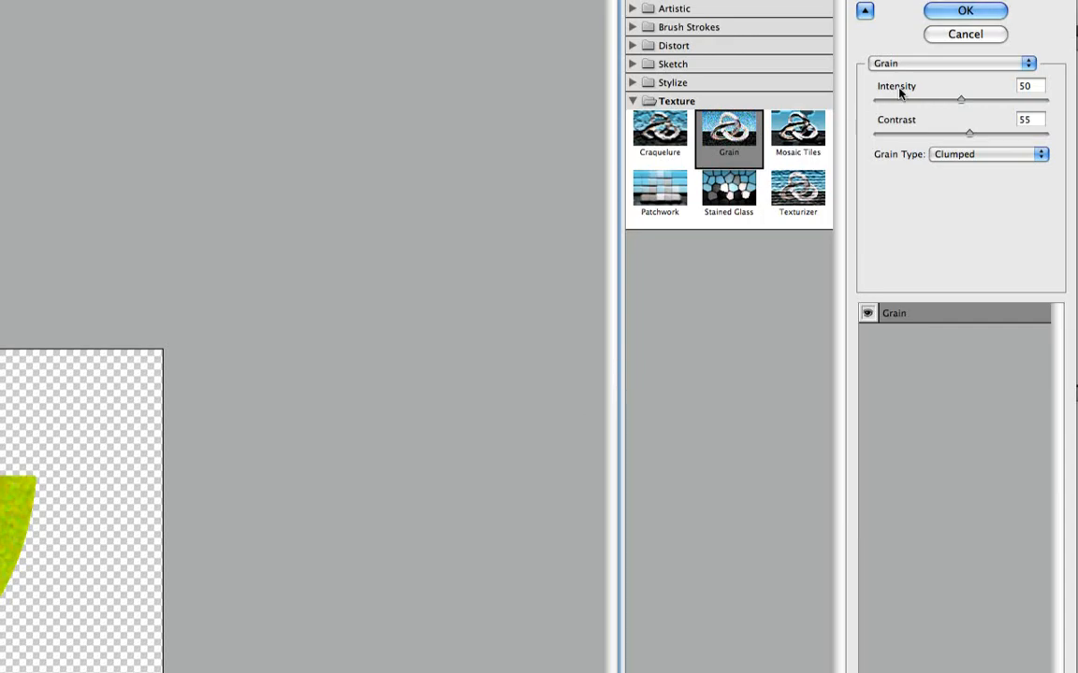
left_click(963, 34)
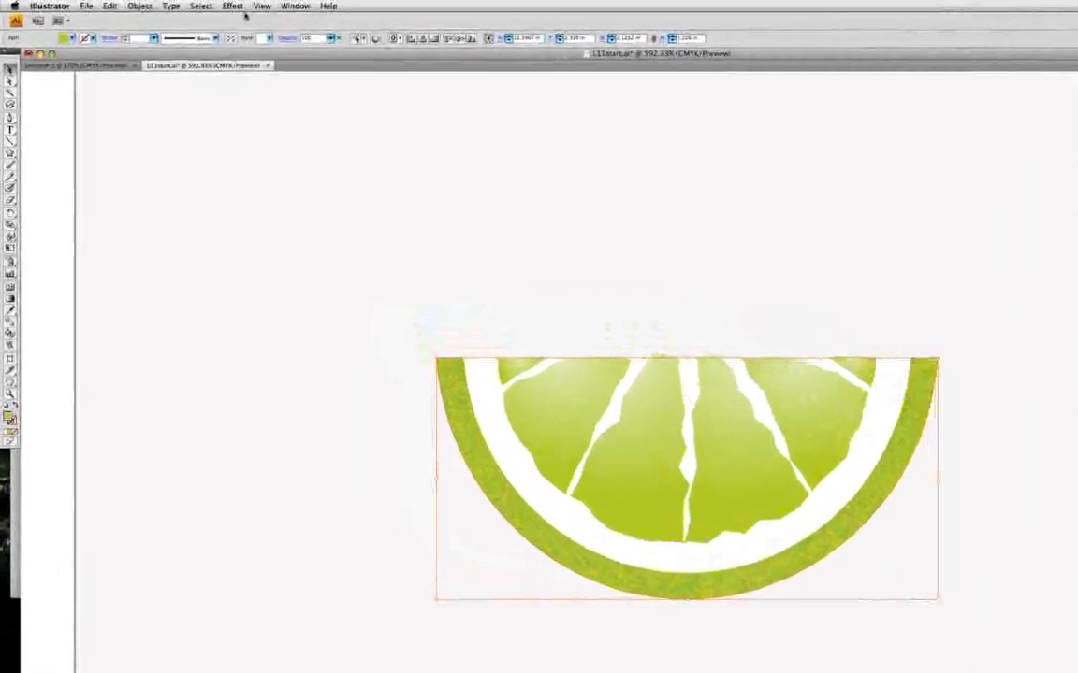
Apply a previewed Drop Shadow effect in Multiply mode with 50% opacity, 0.1 in offsets and 0.07 in blur to the outer half circle
left_click(177, 4)
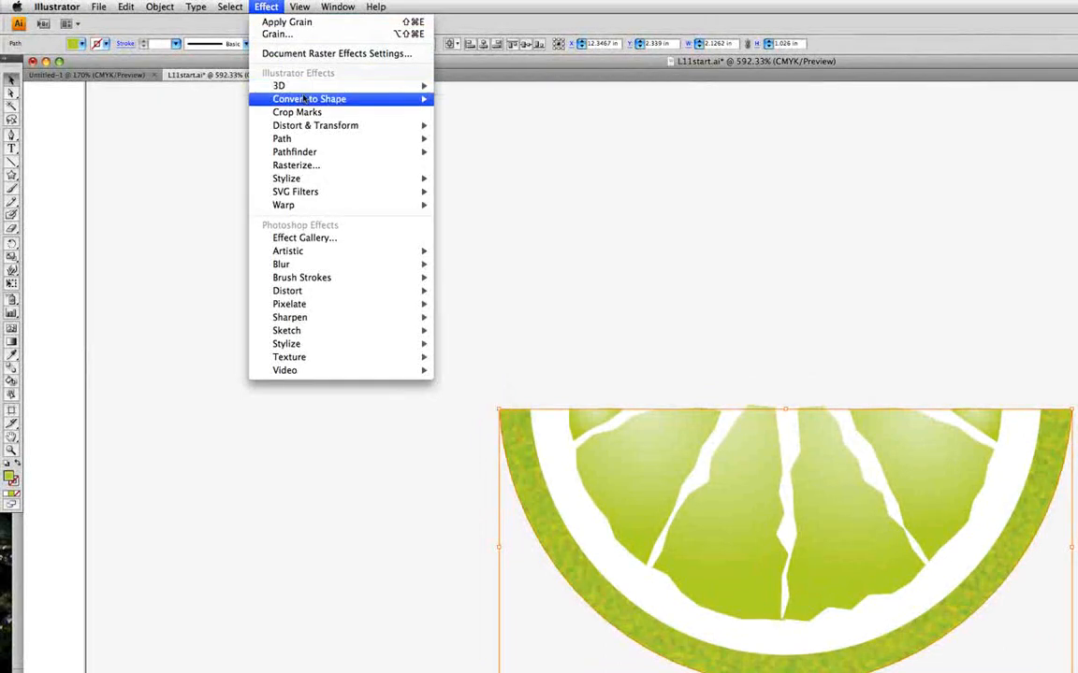
mouse_move(321, 178)
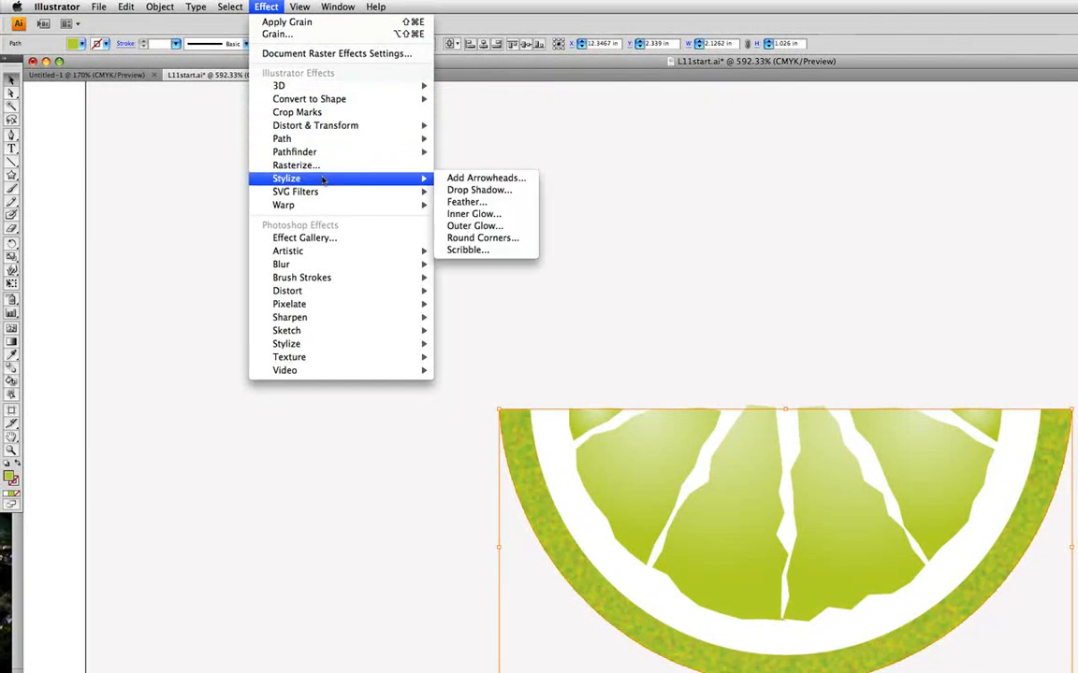
left_click(479, 190)
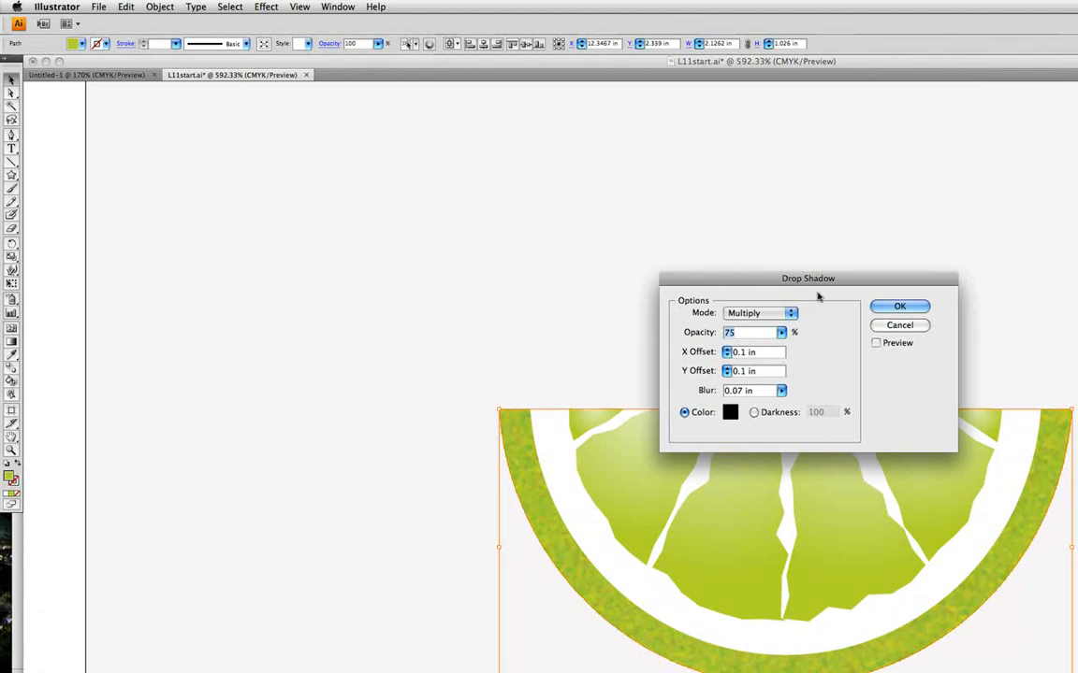
left_click(877, 343)
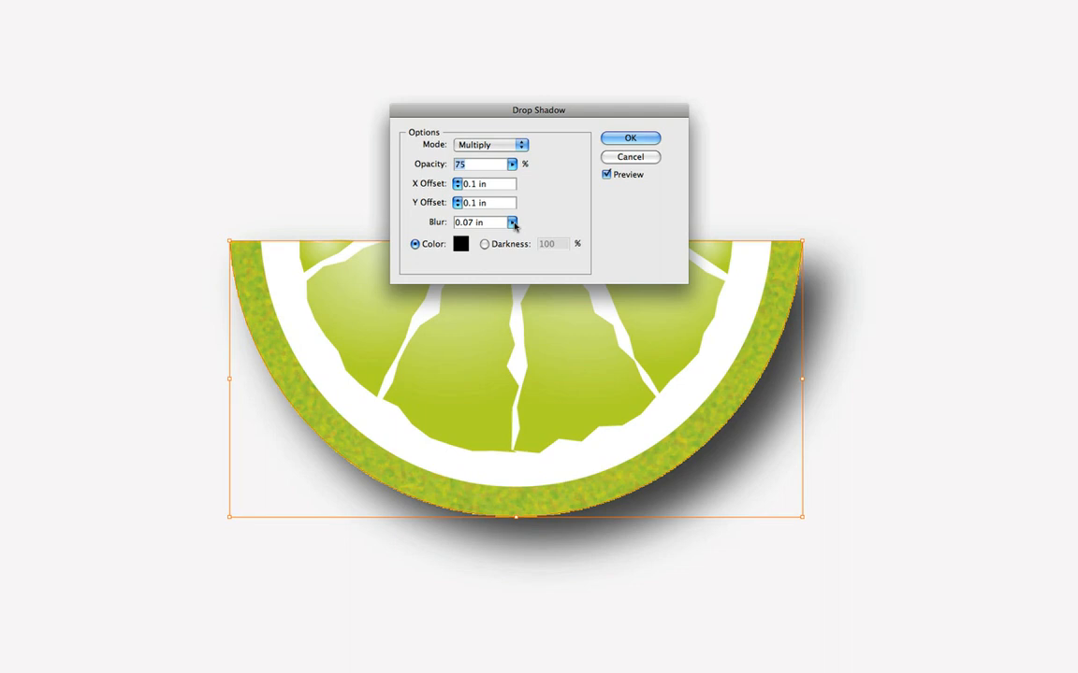
type("50")
key("Tab")
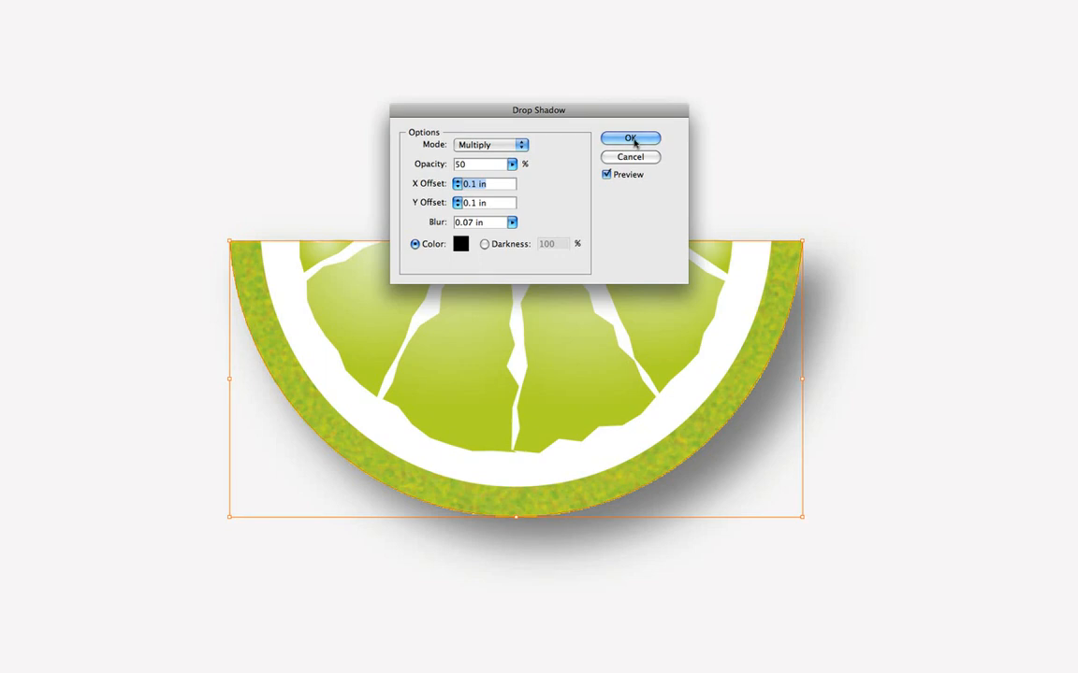
left_click(632, 140)
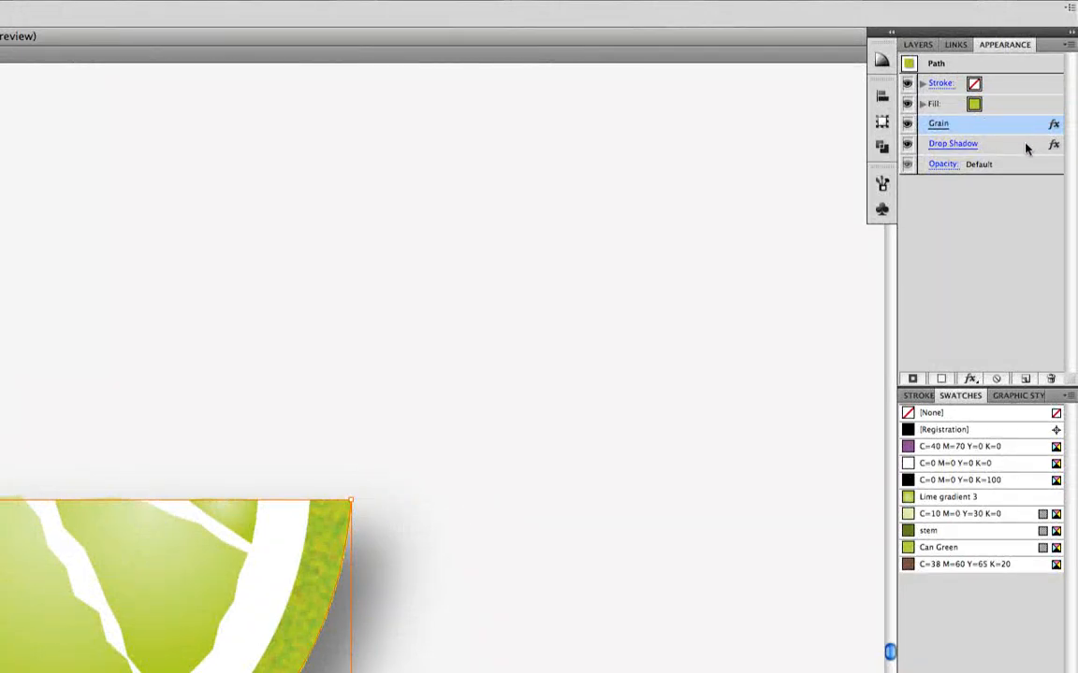
Edit the outer half circle's existing Drop Shadow effect and set its opacity to 30%
left_click(949, 146)
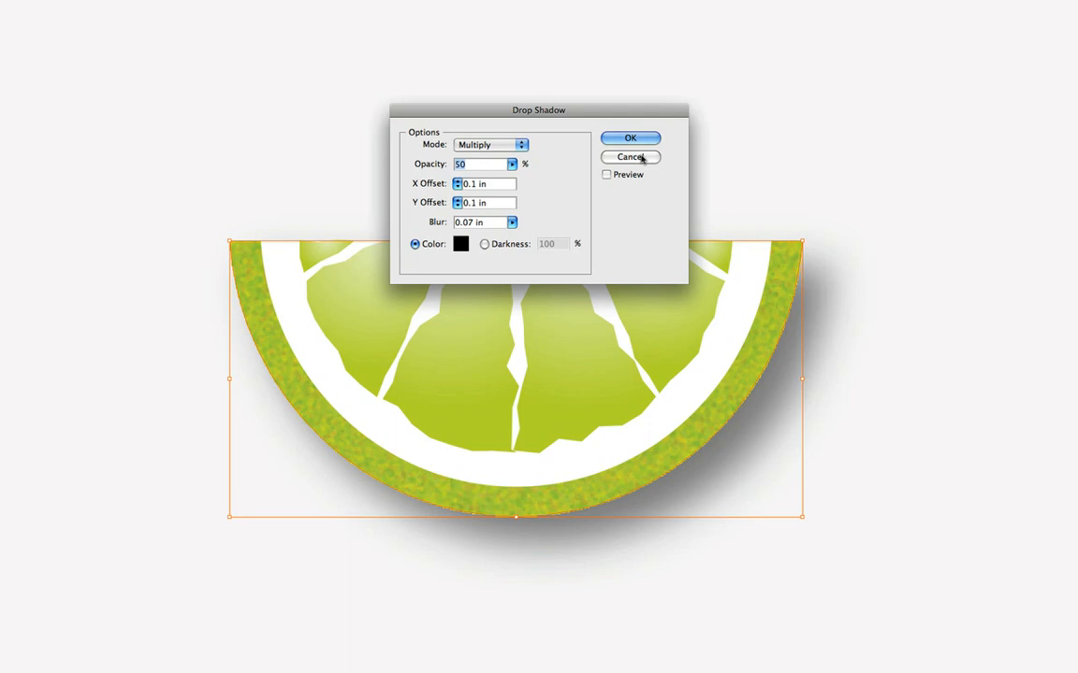
type("30")
left_click(644, 143)
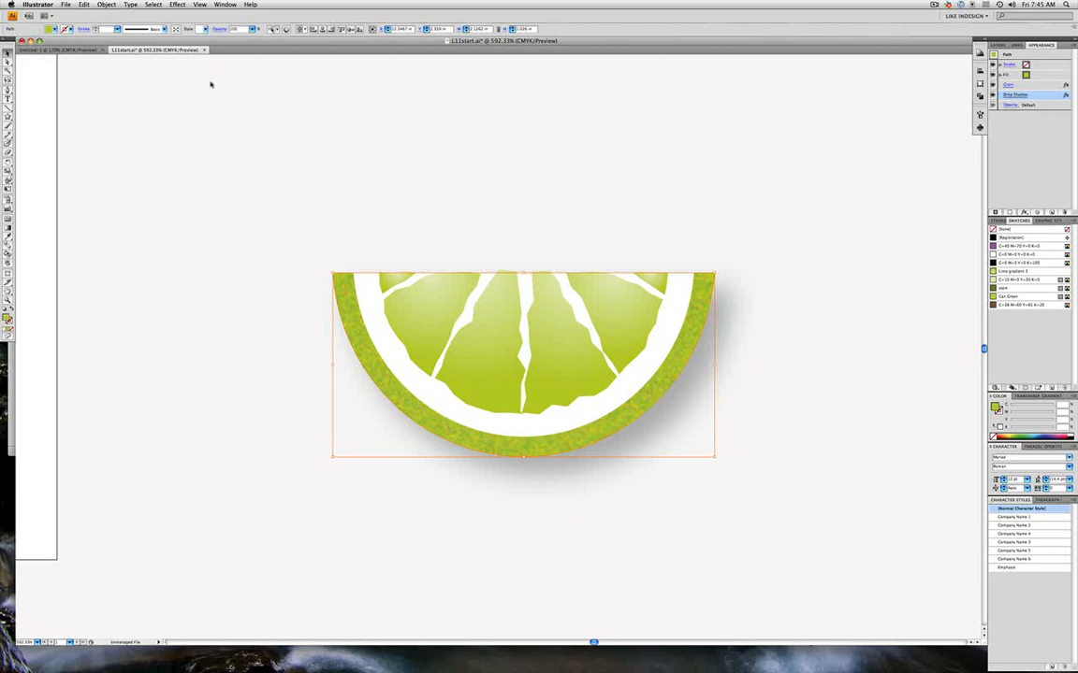
Select all the lime slice shapes and move them onto the round Citrus Bath & Soap label above the LOTS O' LIME text
left_click_drag(188, 154, 842, 544)
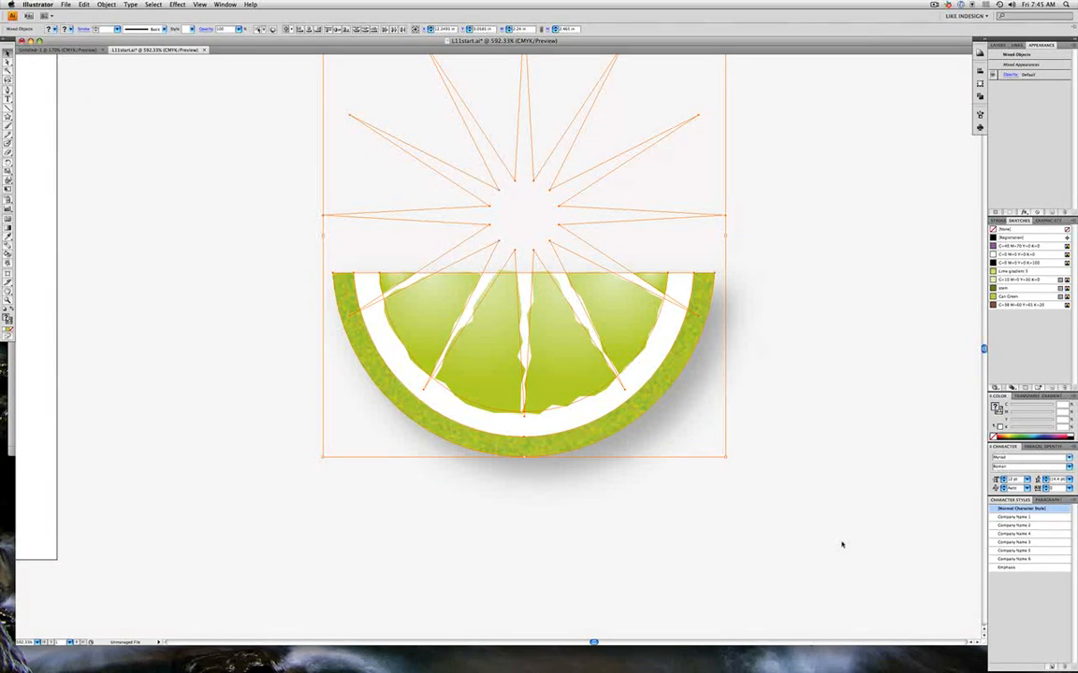
key("super+0")
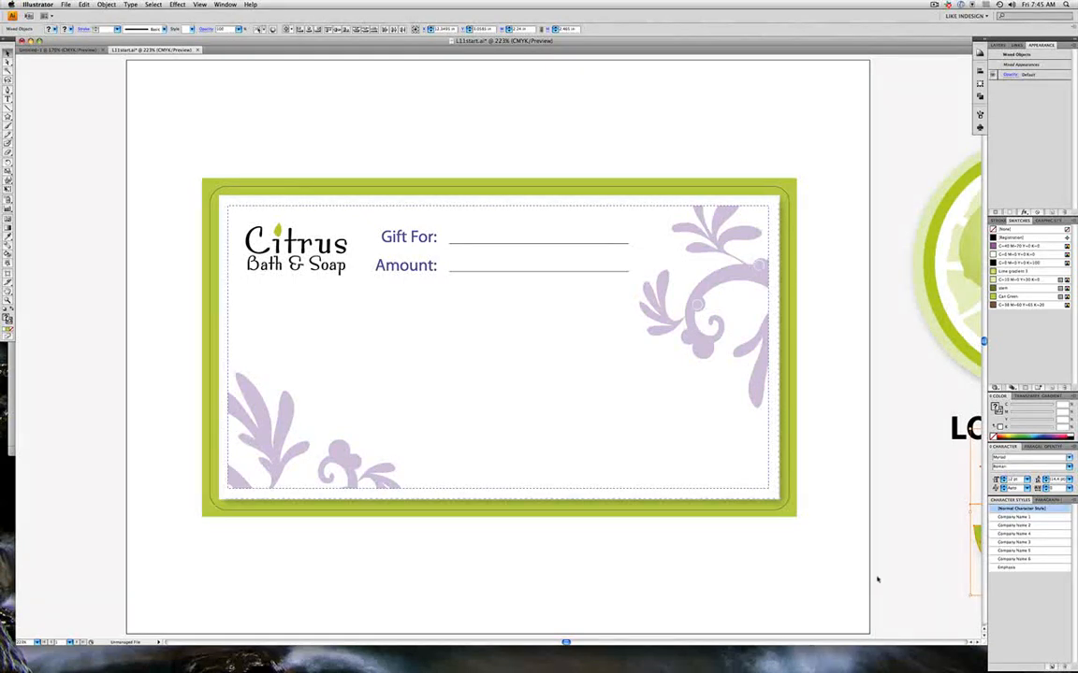
left_click_drag(892, 575, 638, 525)
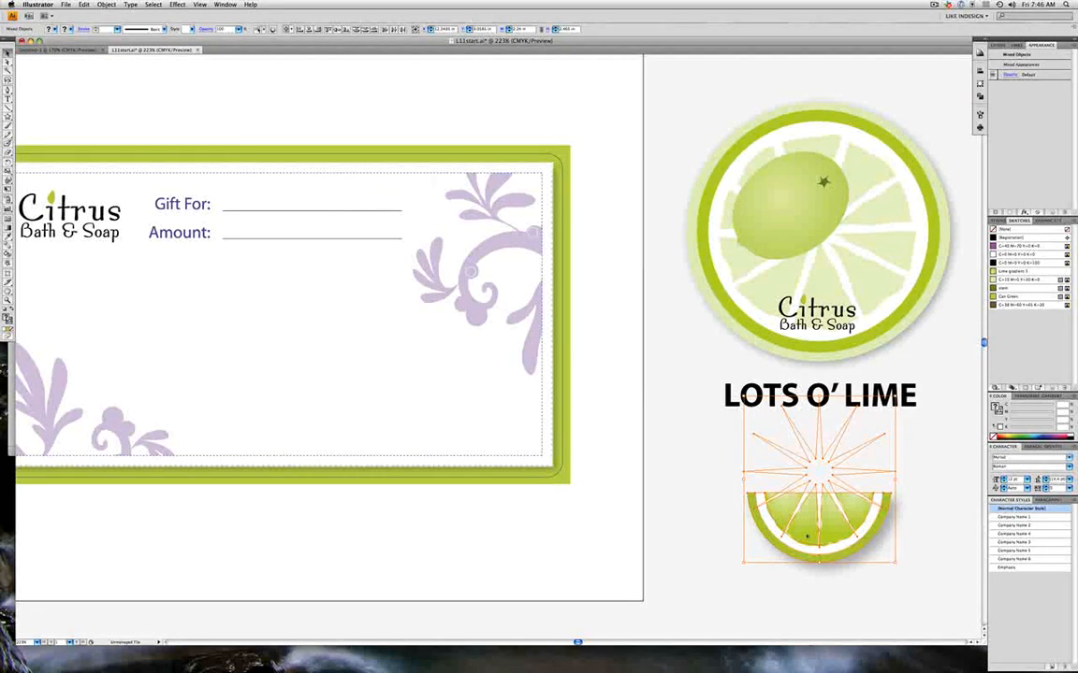
left_click_drag(807, 536, 827, 281)
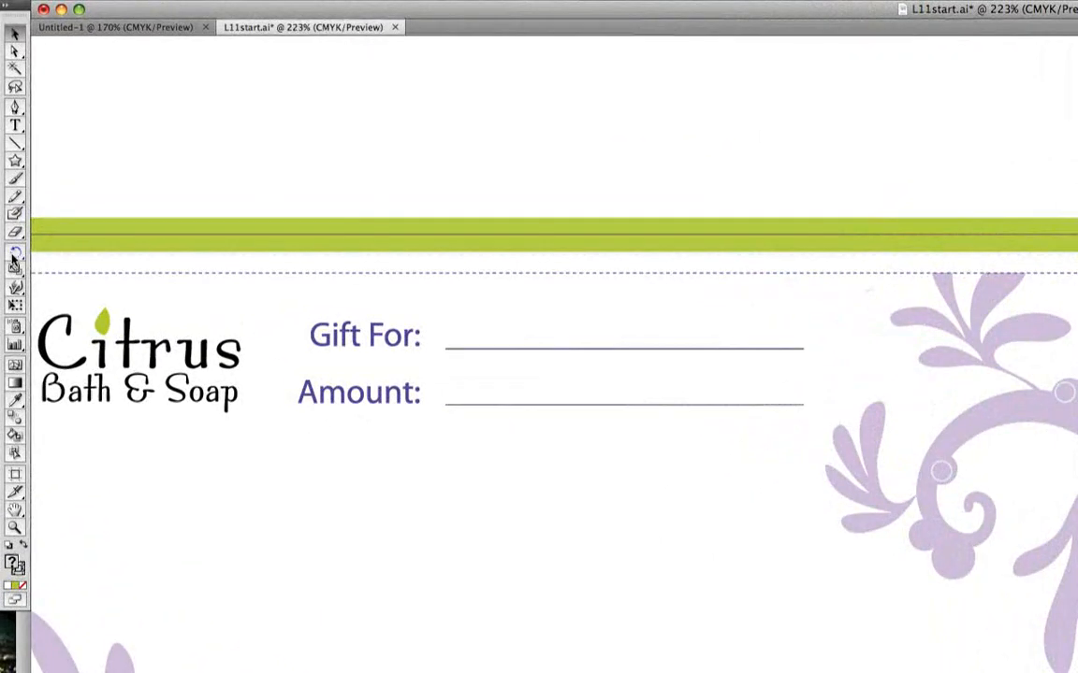
Rotate the selected lime slice by -30° on the round label and deselect it
left_click(14, 252)
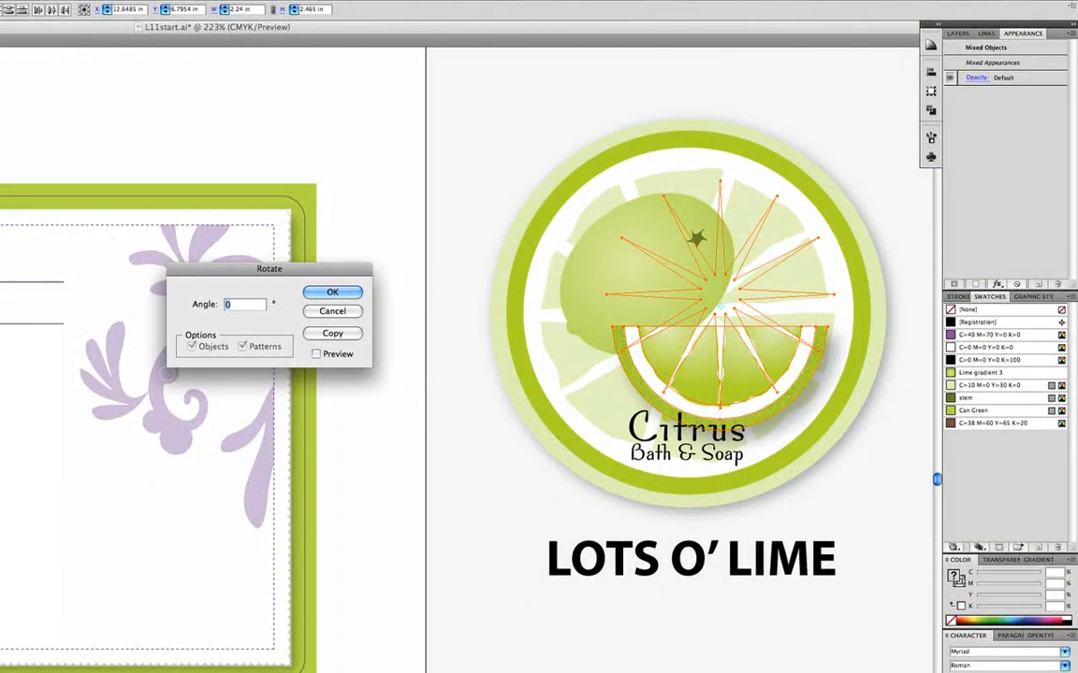
type("-30")
key("Tab")
left_click(332, 293)
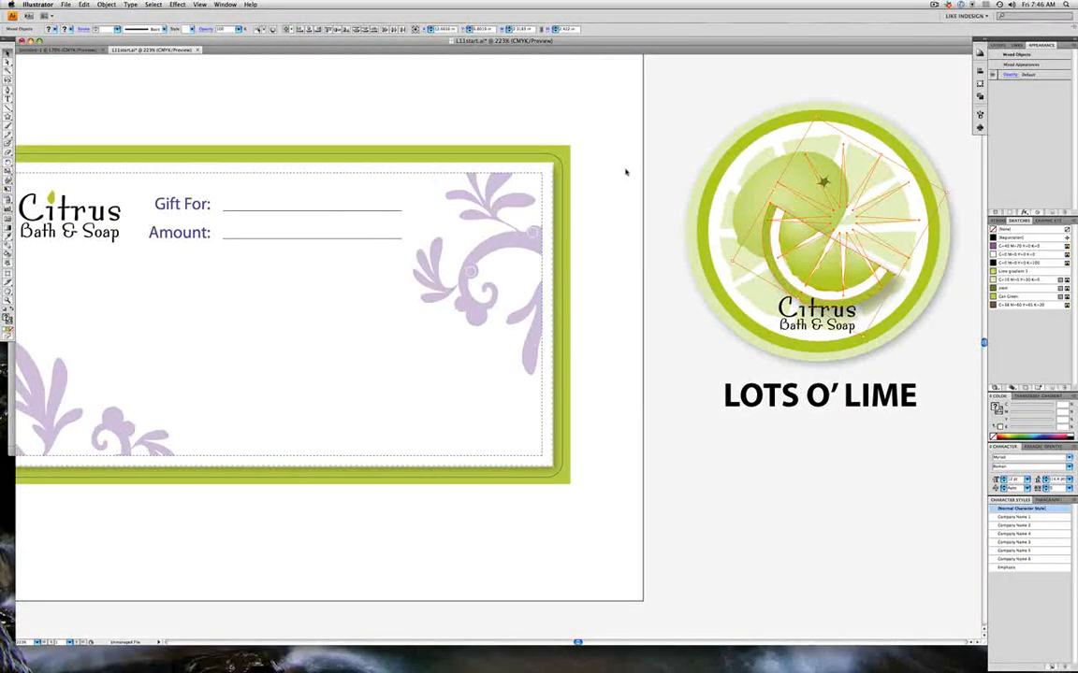
left_click(626, 171)
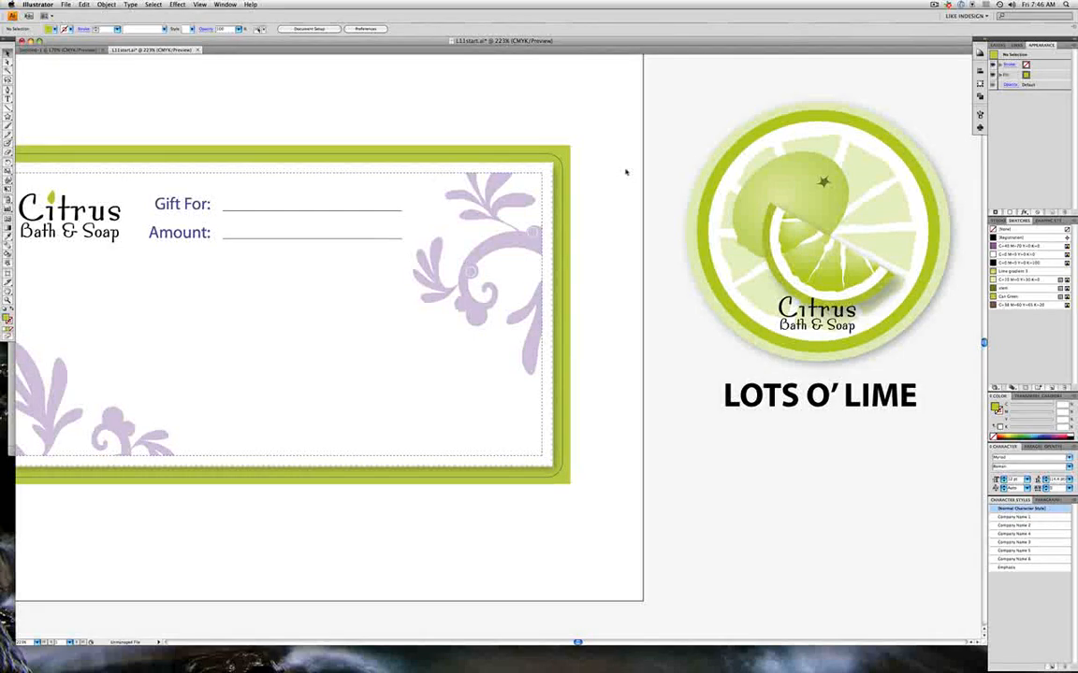